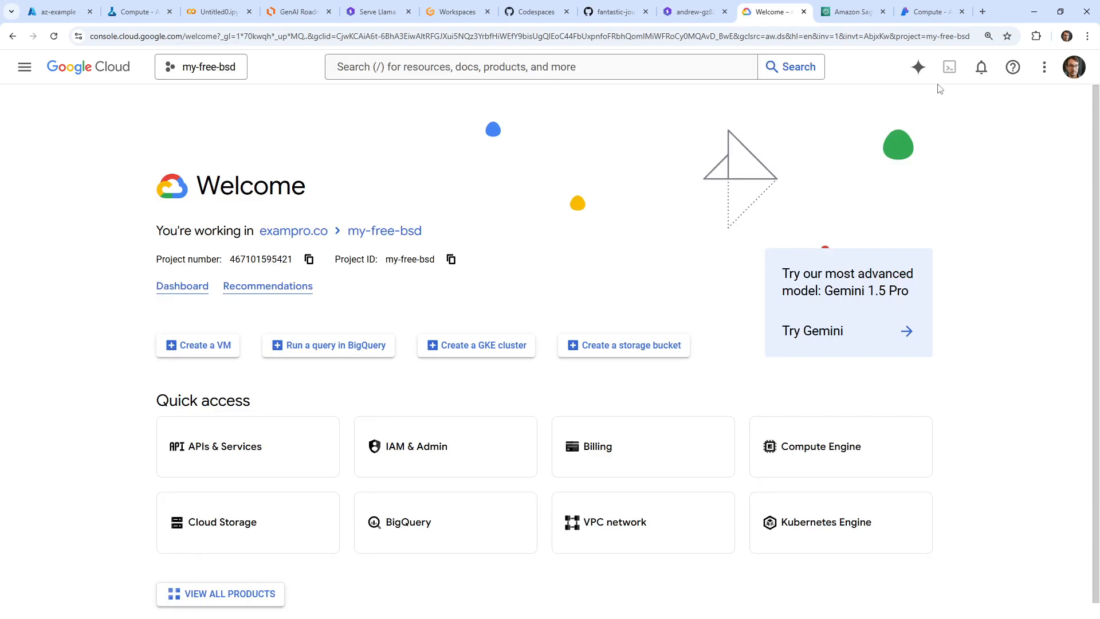
Search the console for "notebooks" and open Vertex AI Workbench
left_click(603, 66)
type("not")
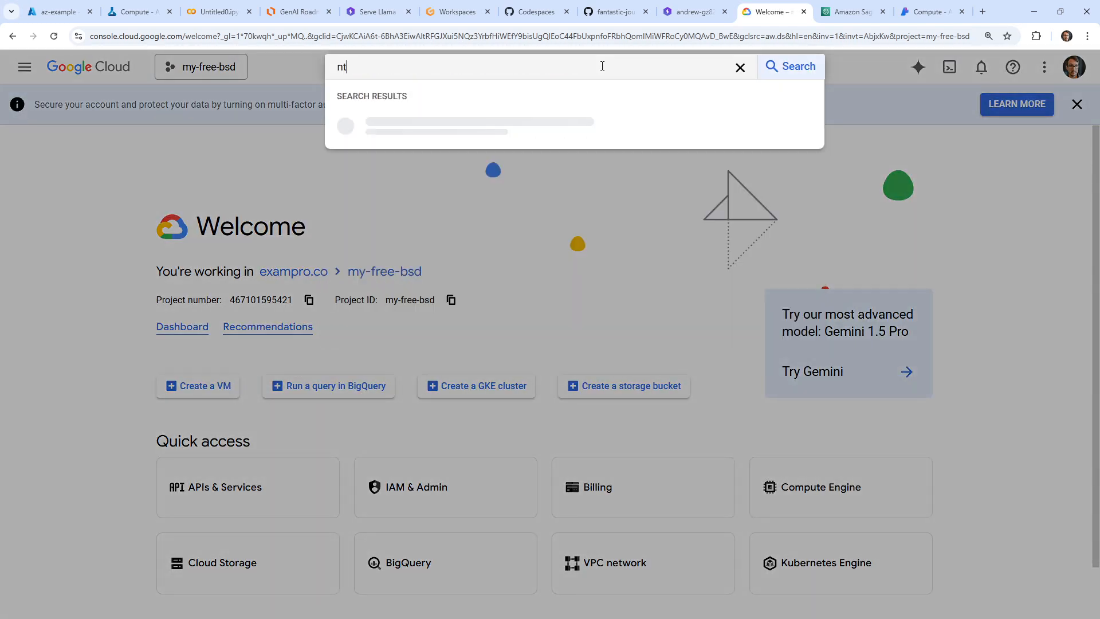
type("ebooks")
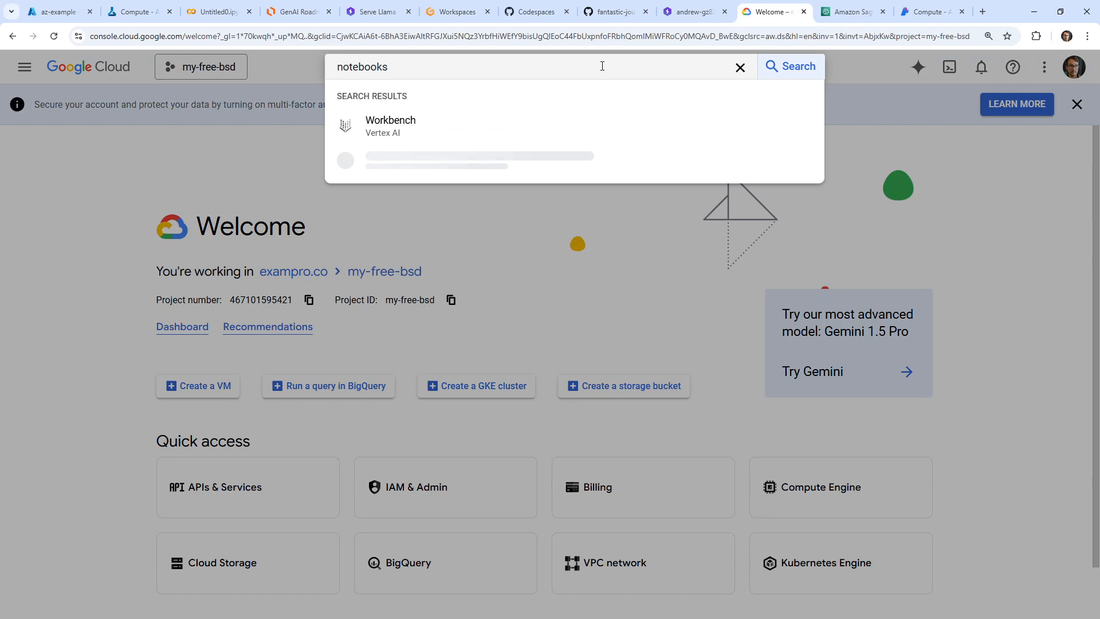
left_click(526, 127)
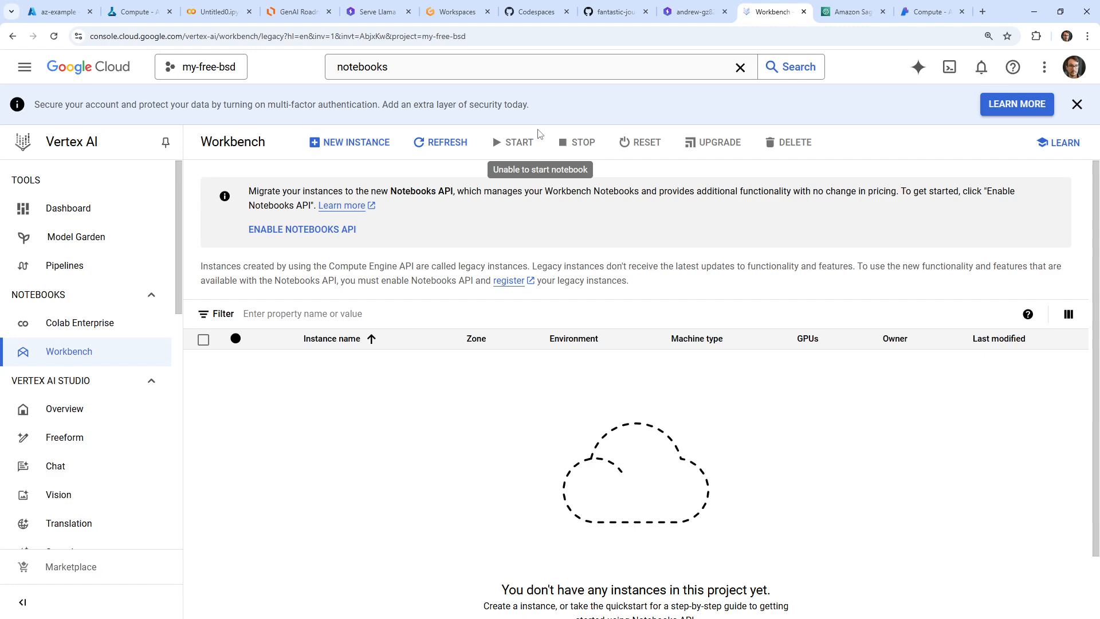
Check the project selection, keep the my-free-bsd project, and enable the Notebooks API for Workbench
left_click(221, 66)
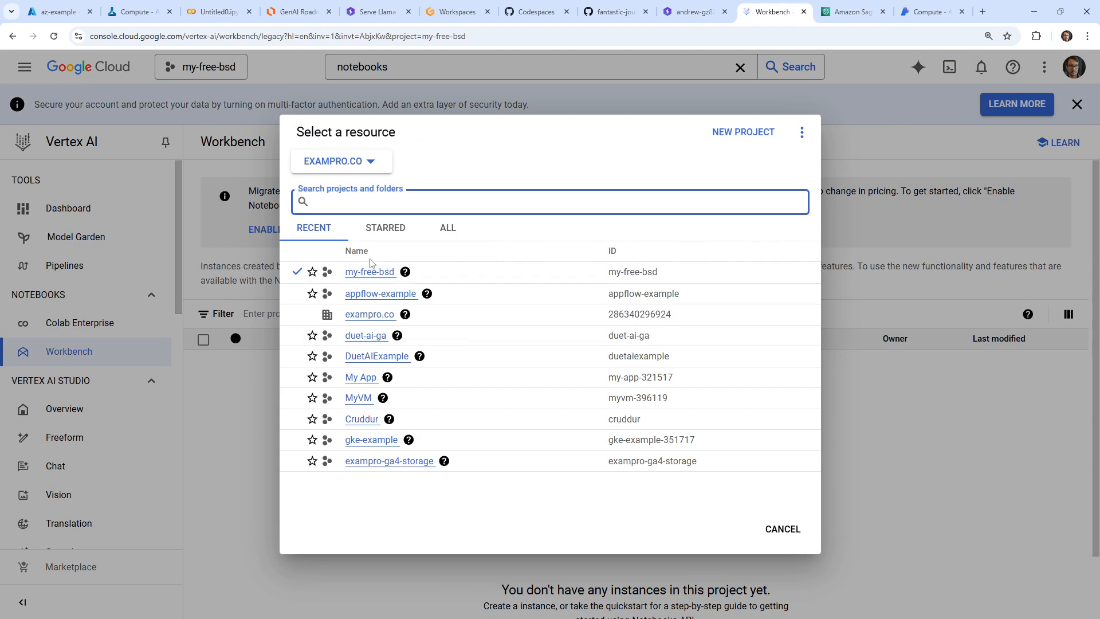
left_click(858, 149)
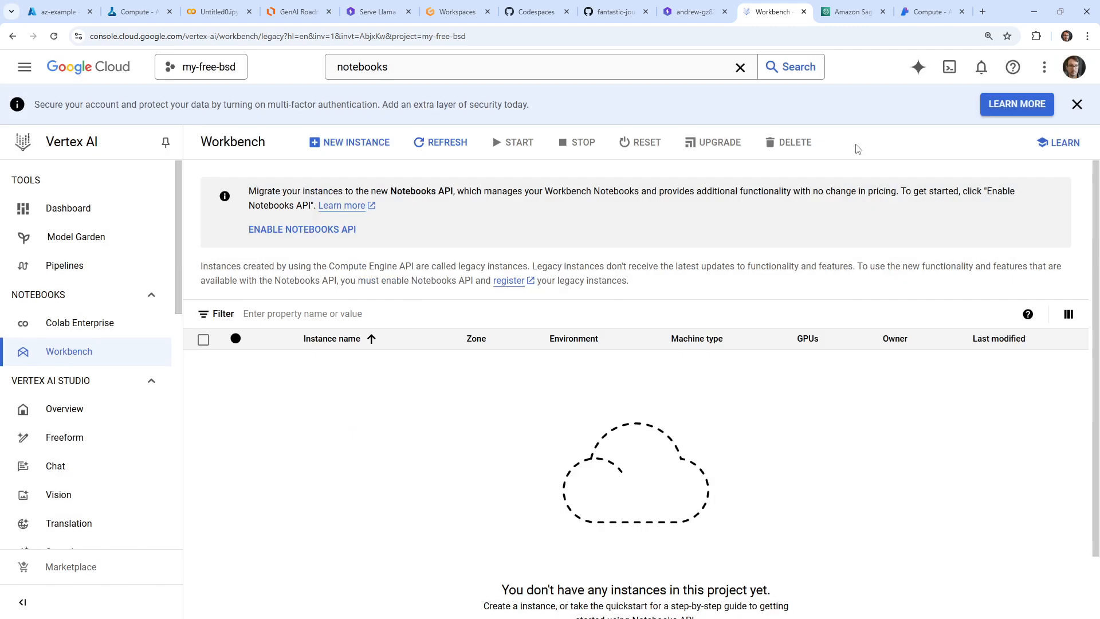
left_click(258, 230)
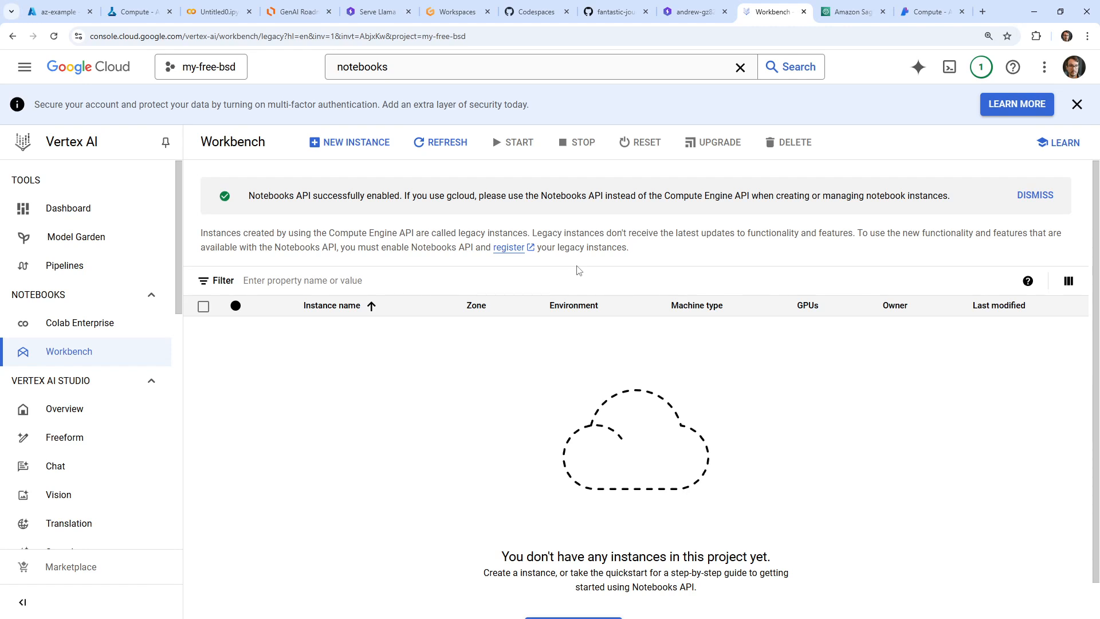
Start a new notebook instance and review the environments and operating systems it offers
left_click(355, 142)
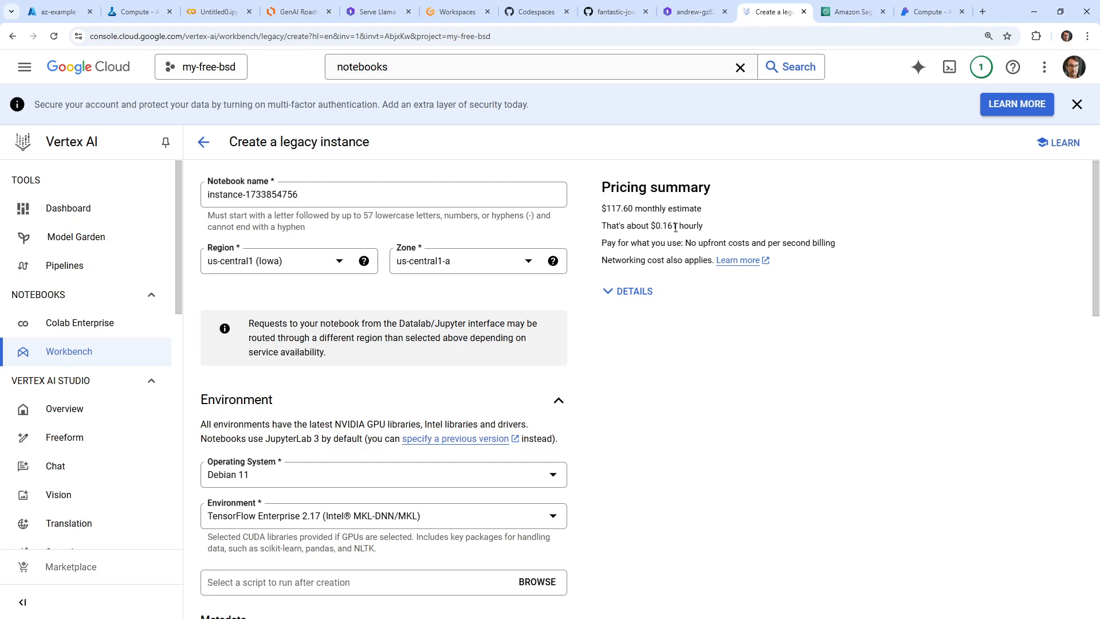
scroll(653, 289, "down", 4)
left_click(485, 292)
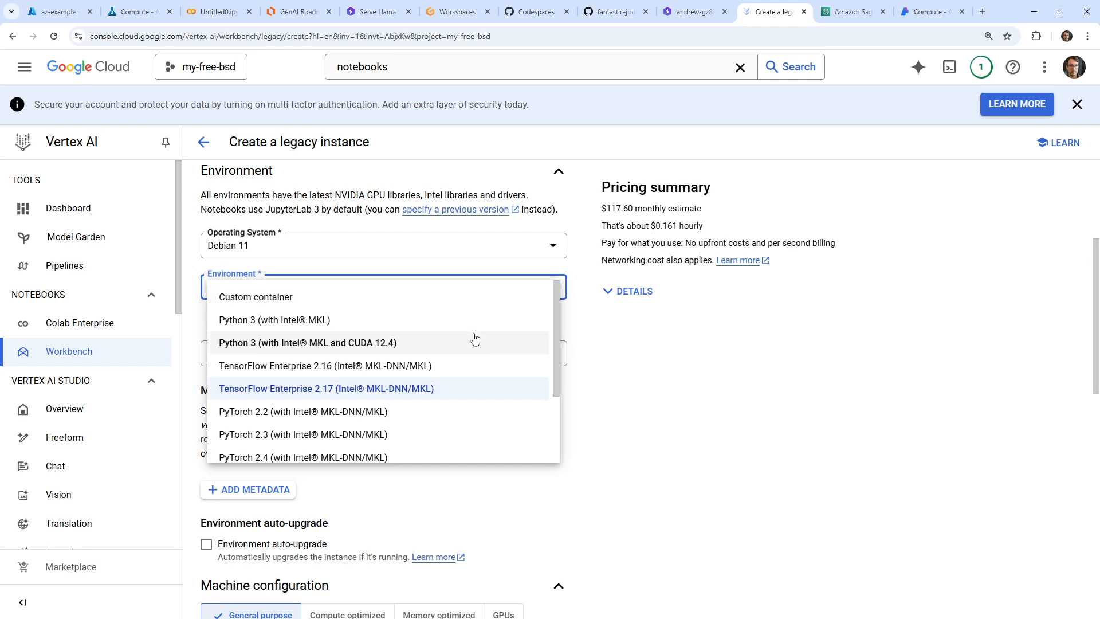
scroll(414, 338, "down", 2)
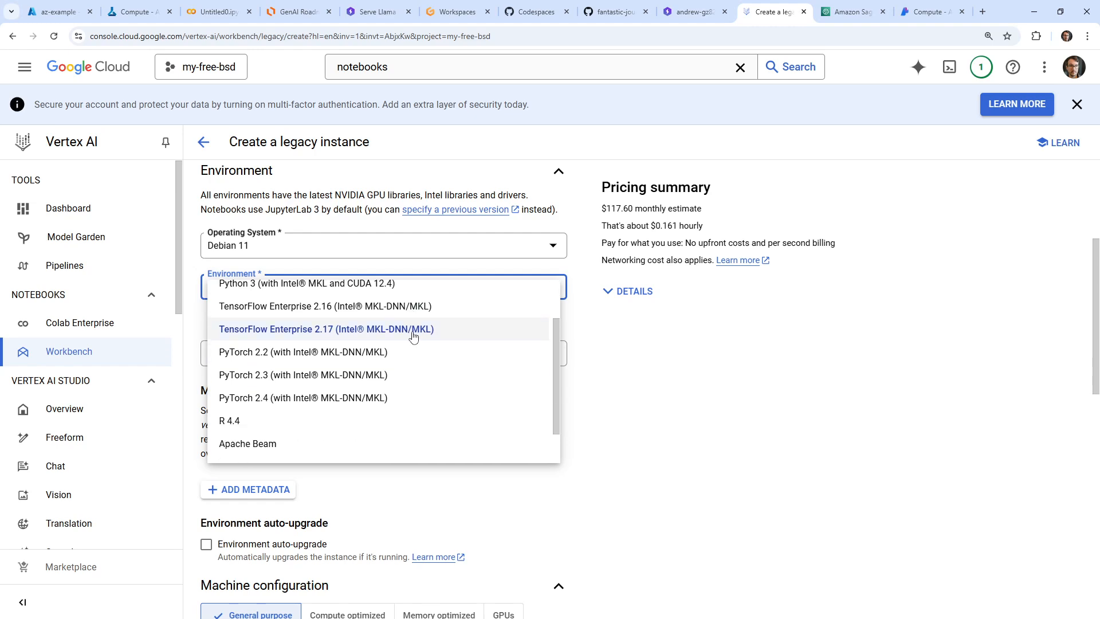
scroll(413, 338, "up", 2)
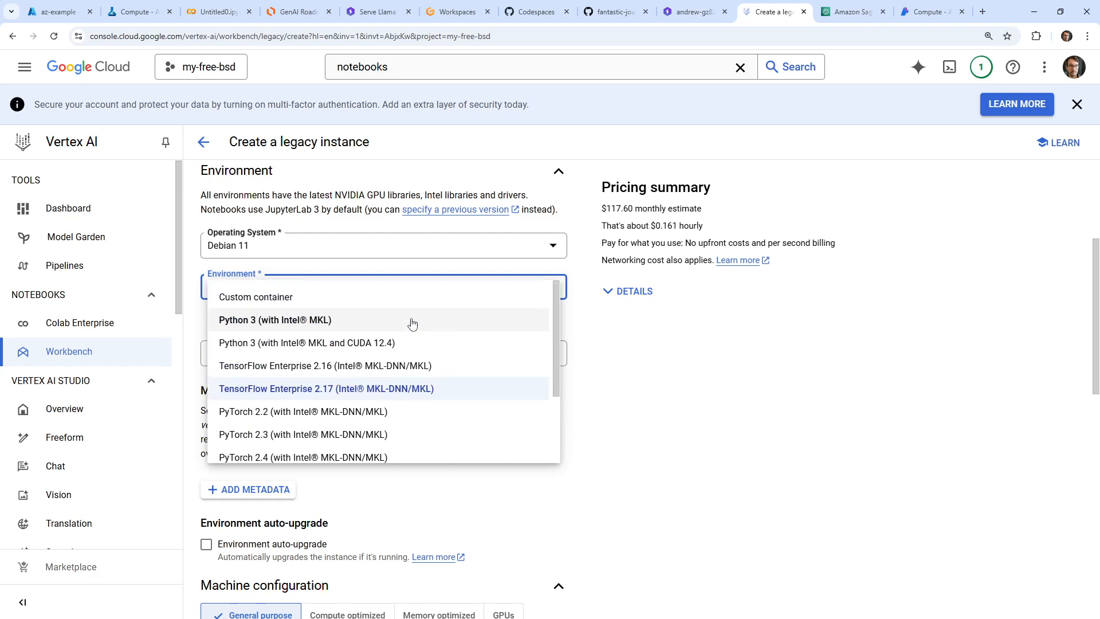
left_click(722, 381)
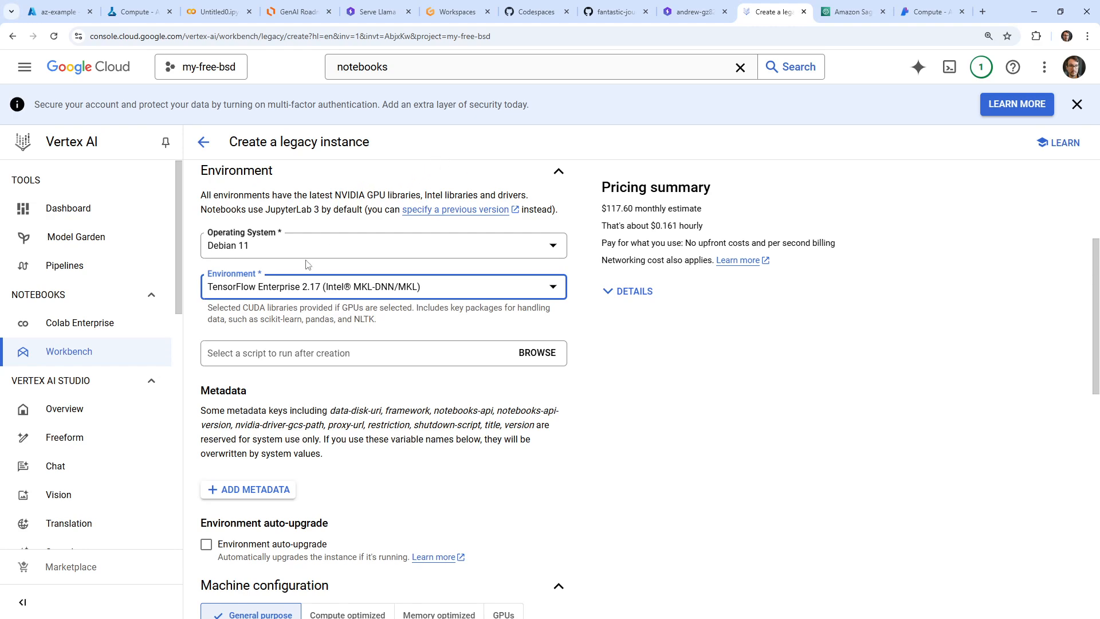
left_click(316, 247)
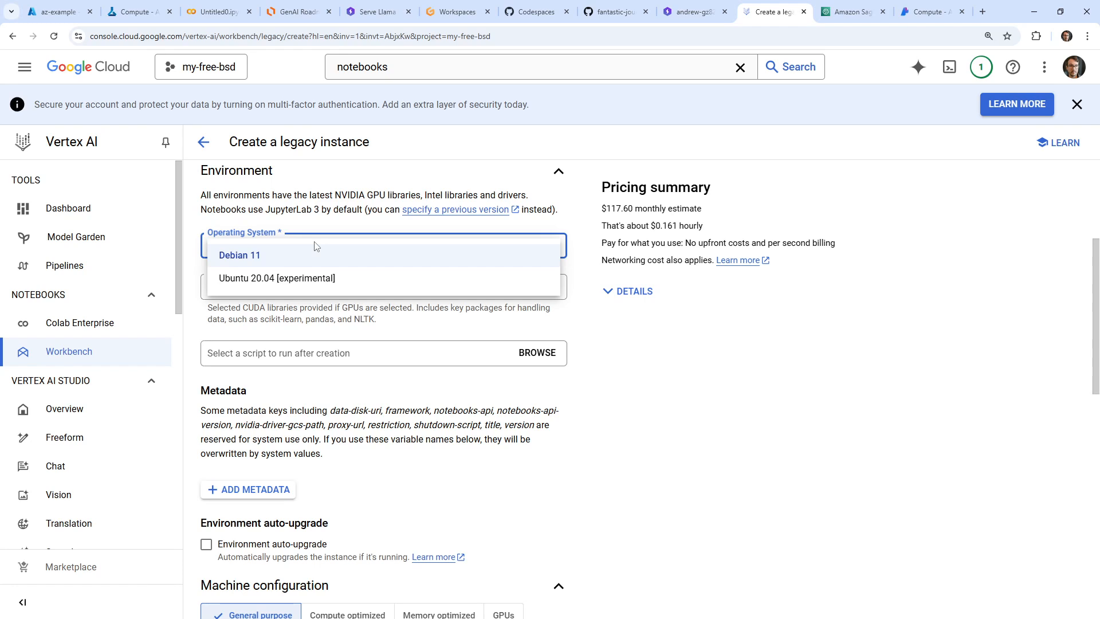
left_click(706, 394)
Try several environments for the notebook instance and settle on Python 3 (with Intel® MKL)
left_click(371, 296)
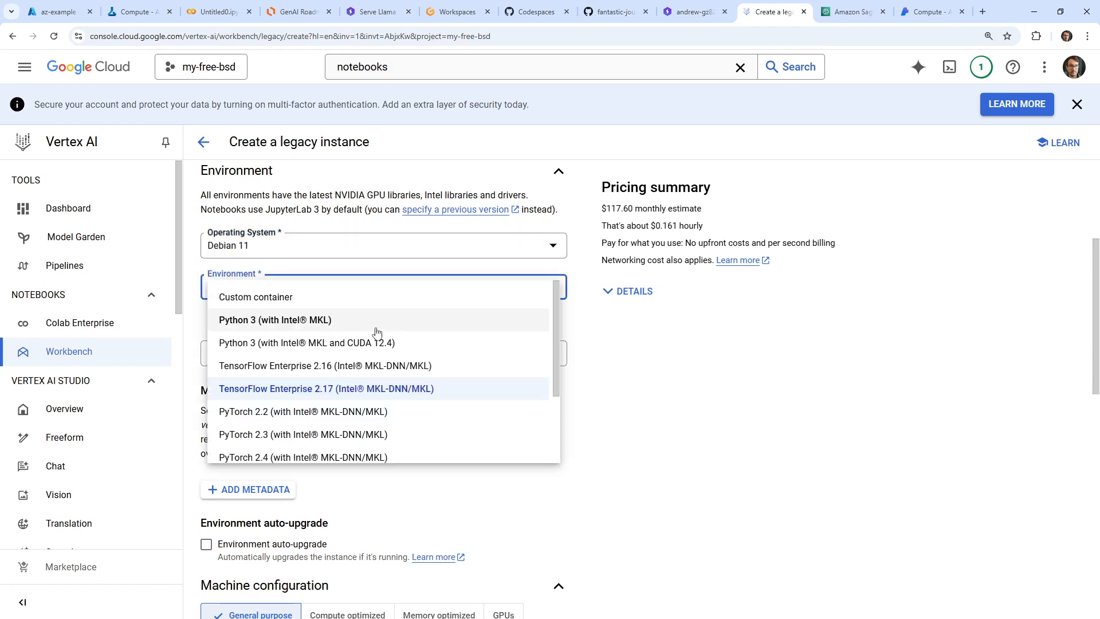
left_click(309, 325)
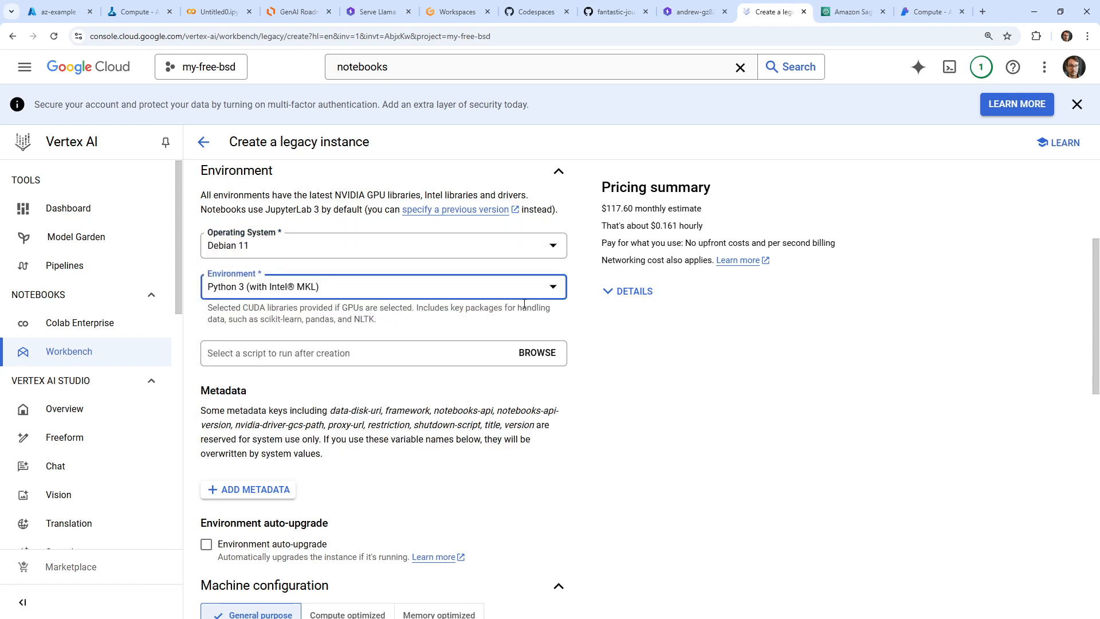
left_click(359, 294)
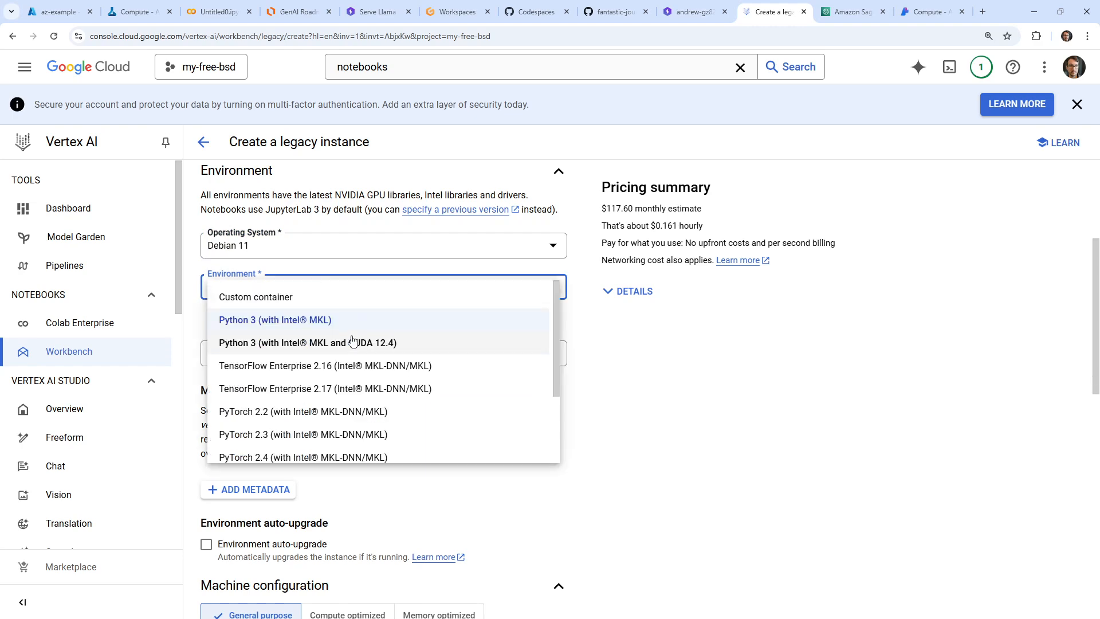
left_click(369, 342)
left_click(374, 291)
left_click(356, 365)
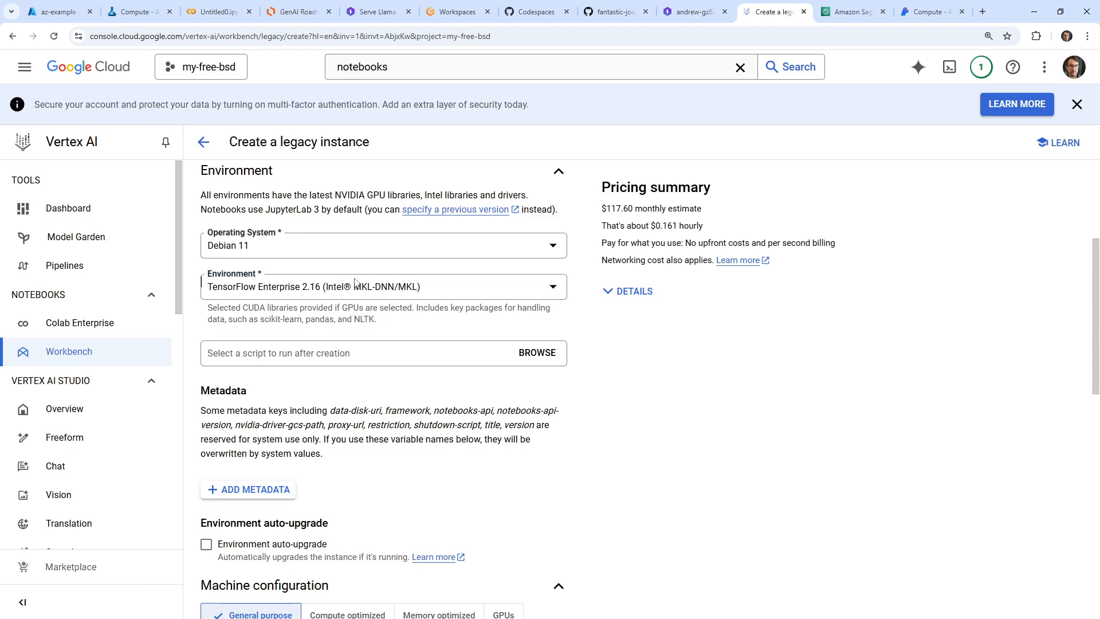
left_click(355, 296)
left_click(355, 297)
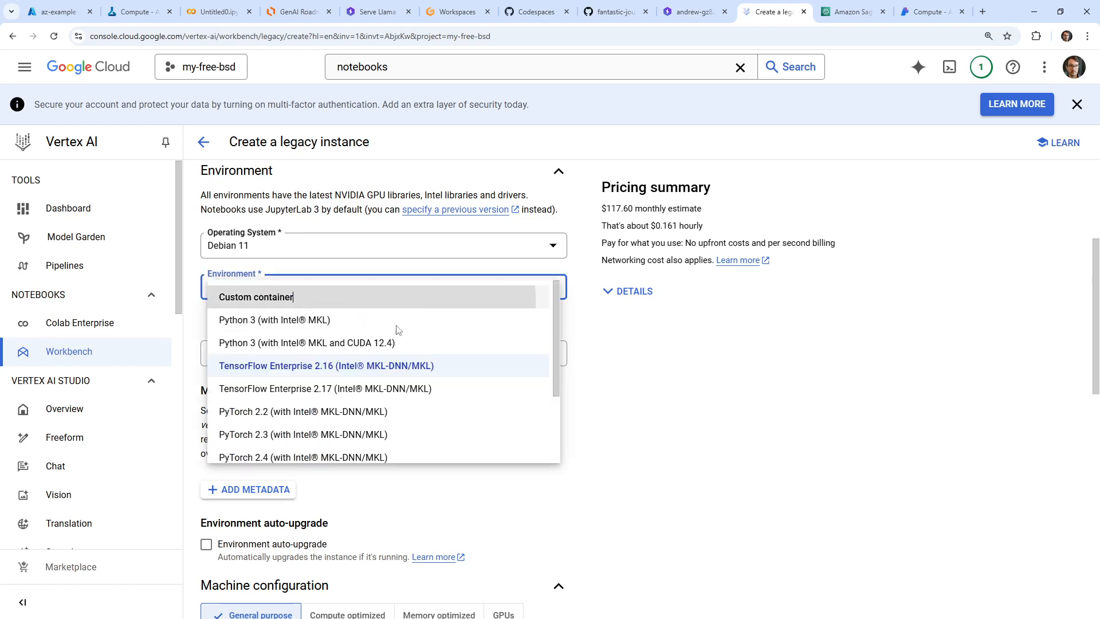
left_click(321, 291)
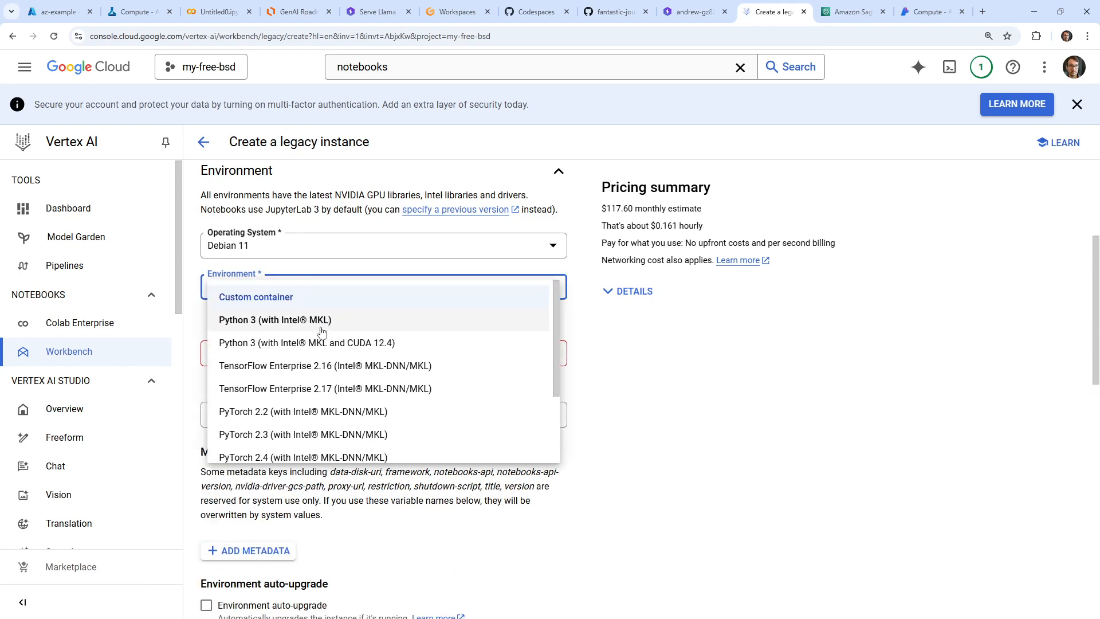
left_click(386, 320)
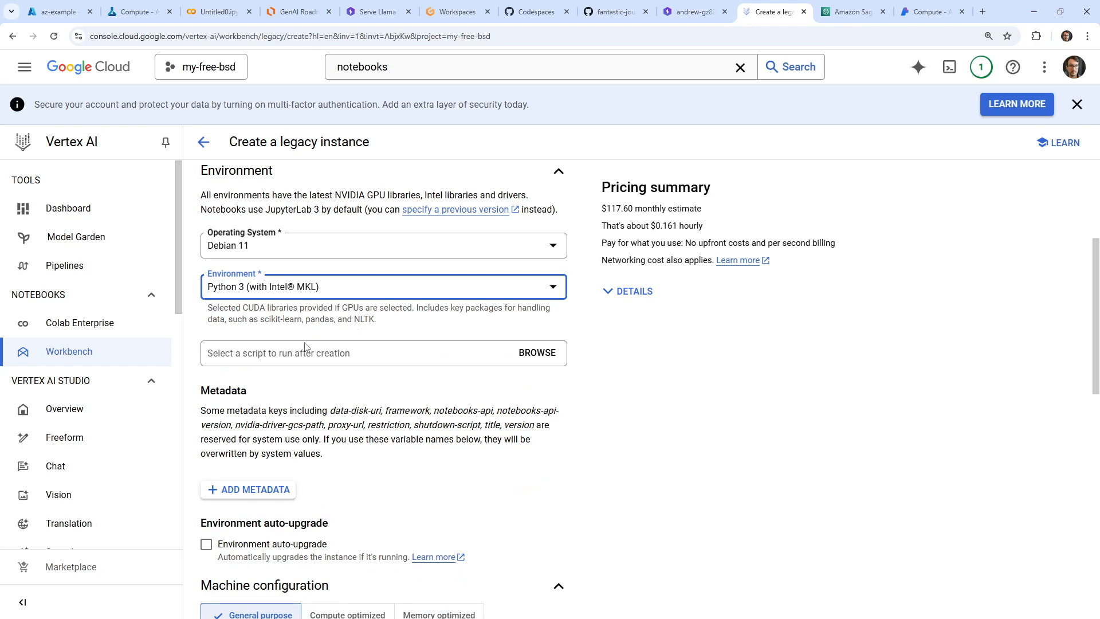
Look up "intel mkl" on Google in a separate browser tab and return to the instance form
left_click(982, 13)
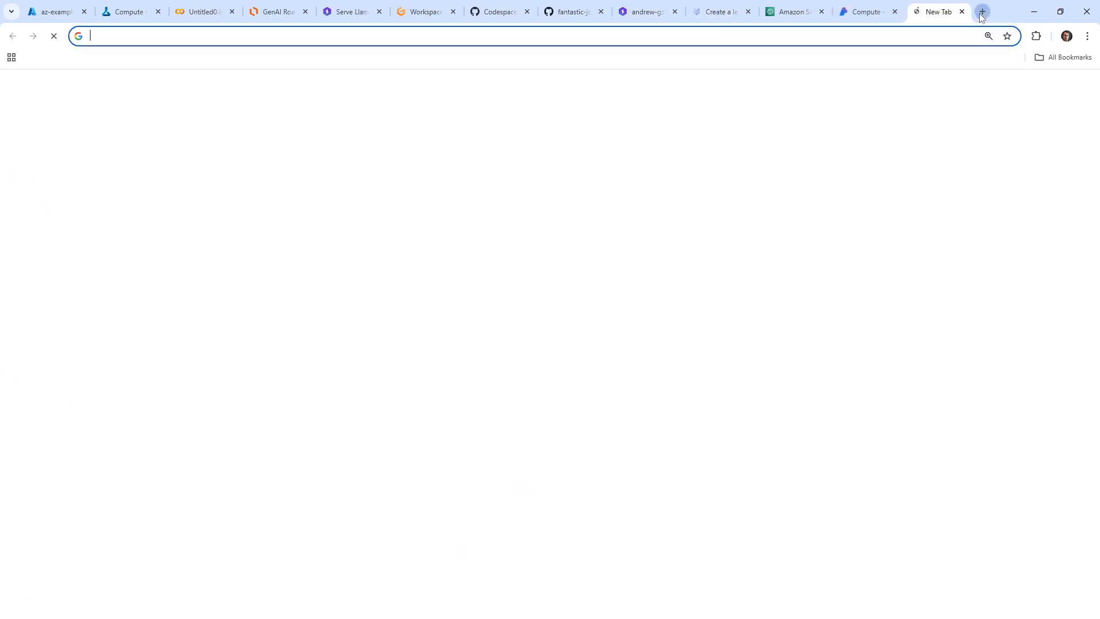
type("intel mlk")
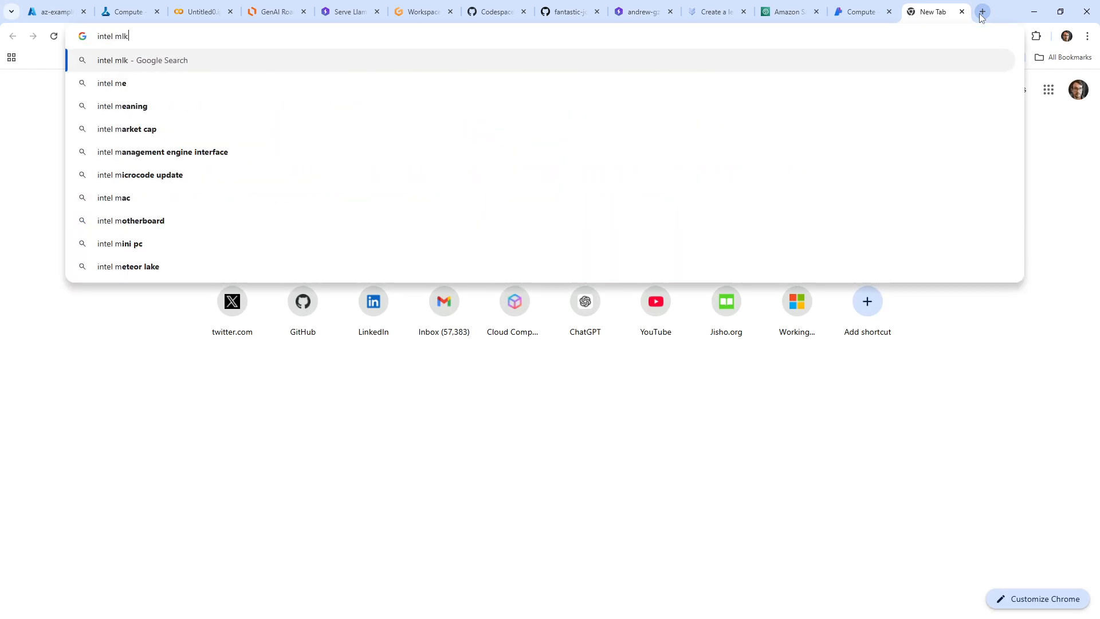
key("BackSpace")
key("BackSpace")
type("kl")
key("Return")
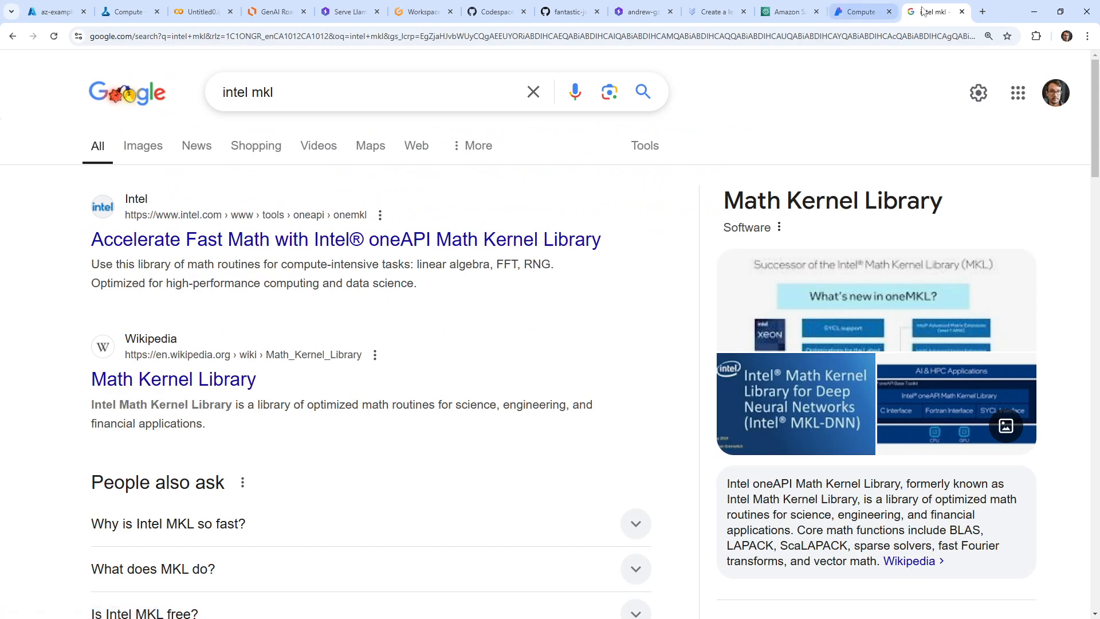
left_click(962, 11)
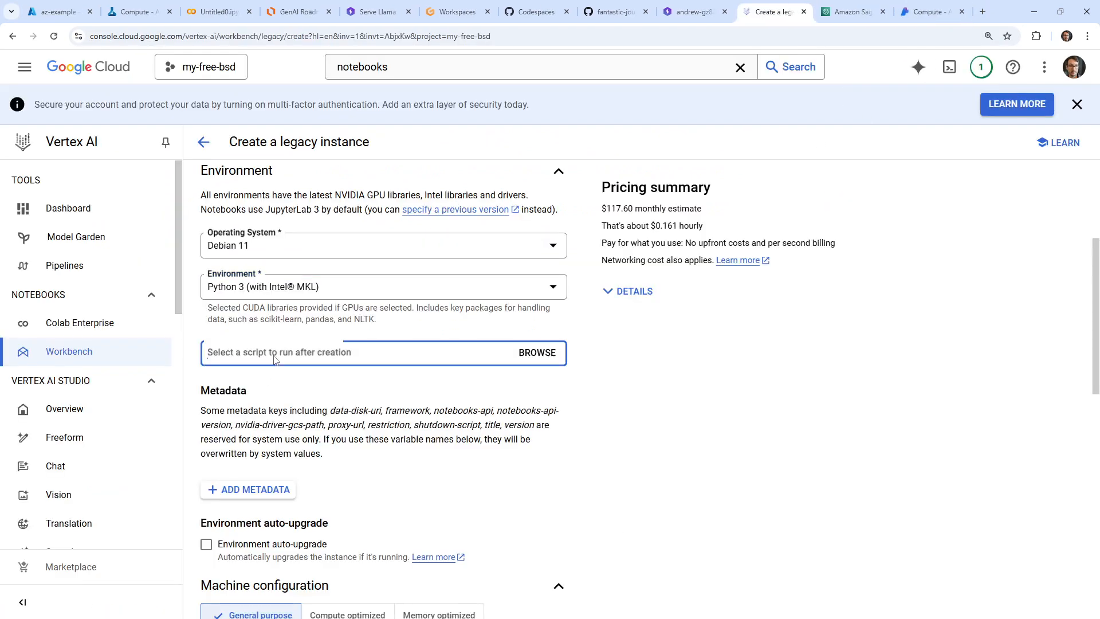
Compare the general-purpose machine series and choose N1 for the notebook instance
scroll(361, 458, "down", 6)
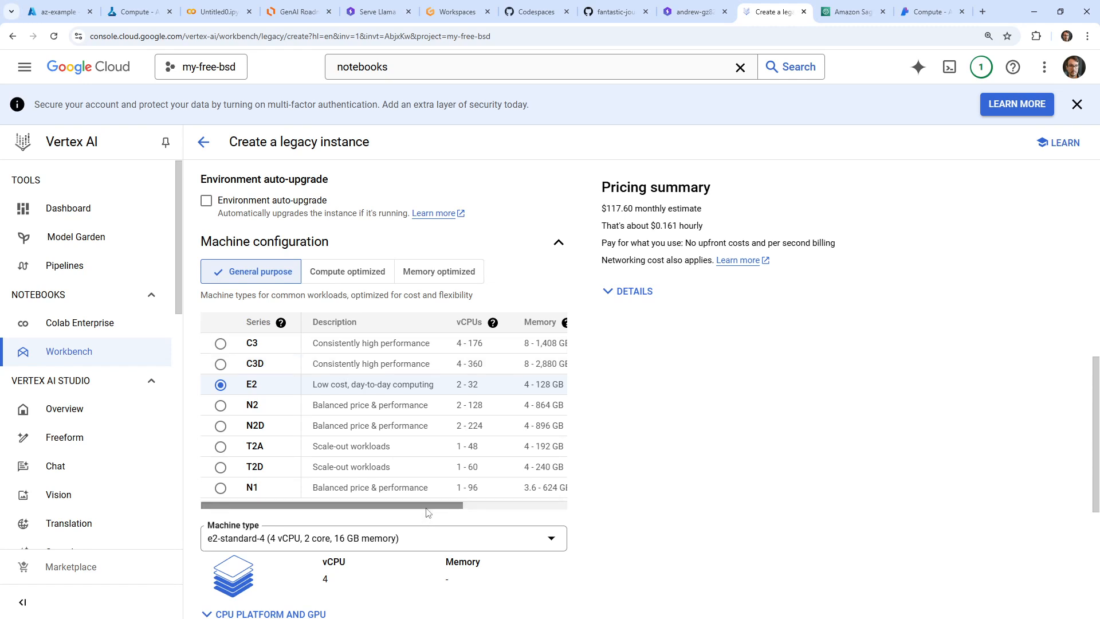
left_click_drag(427, 508, 552, 492)
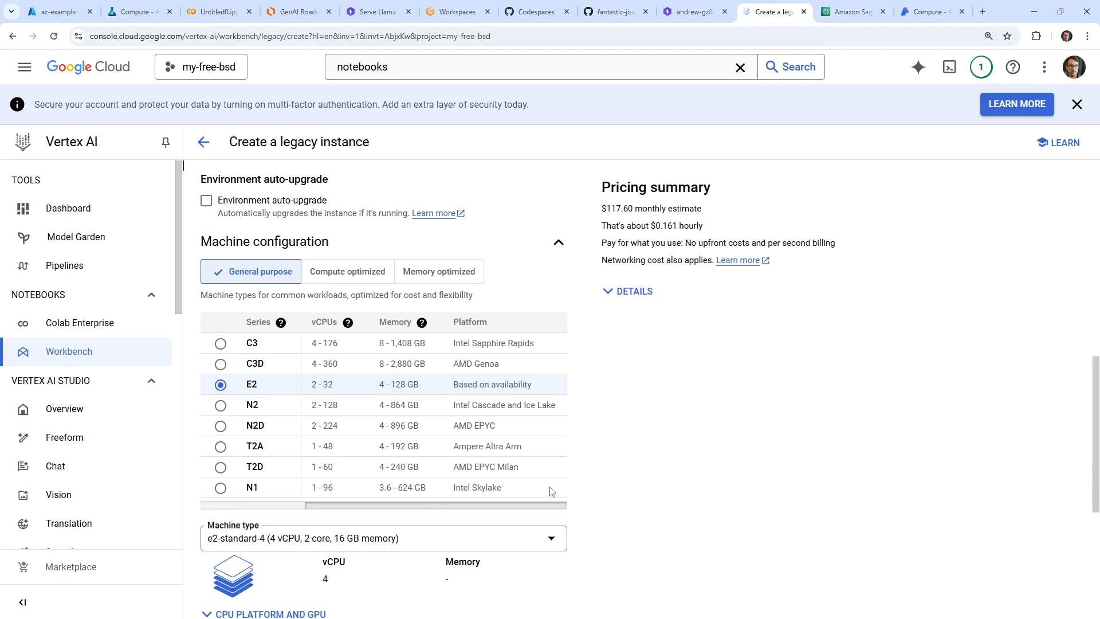
left_click_drag(515, 506, 410, 510)
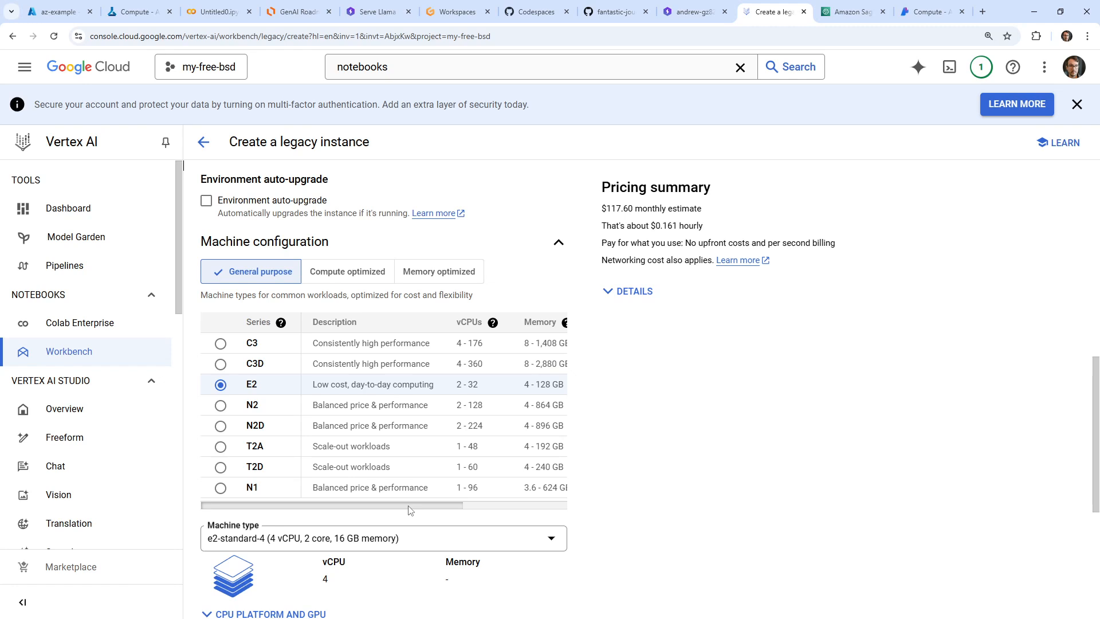
left_click_drag(410, 510, 384, 497)
left_click(221, 489)
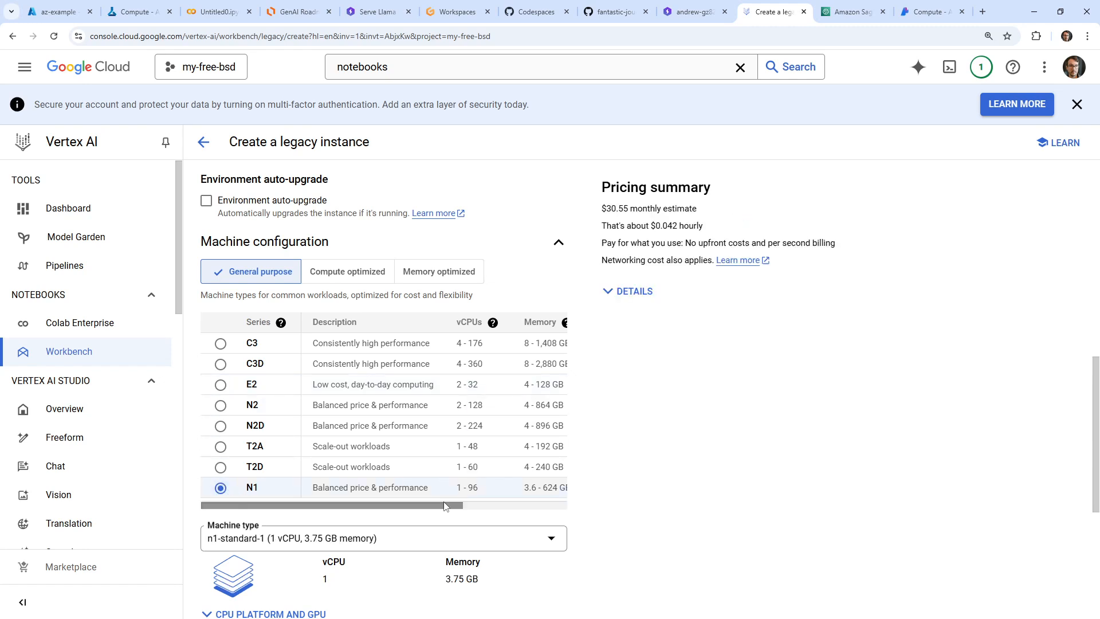
Examine the N1 machine's platform, hourly price estimate and memory, and recheck the instance's environment, name and region
left_click_drag(401, 506, 585, 503)
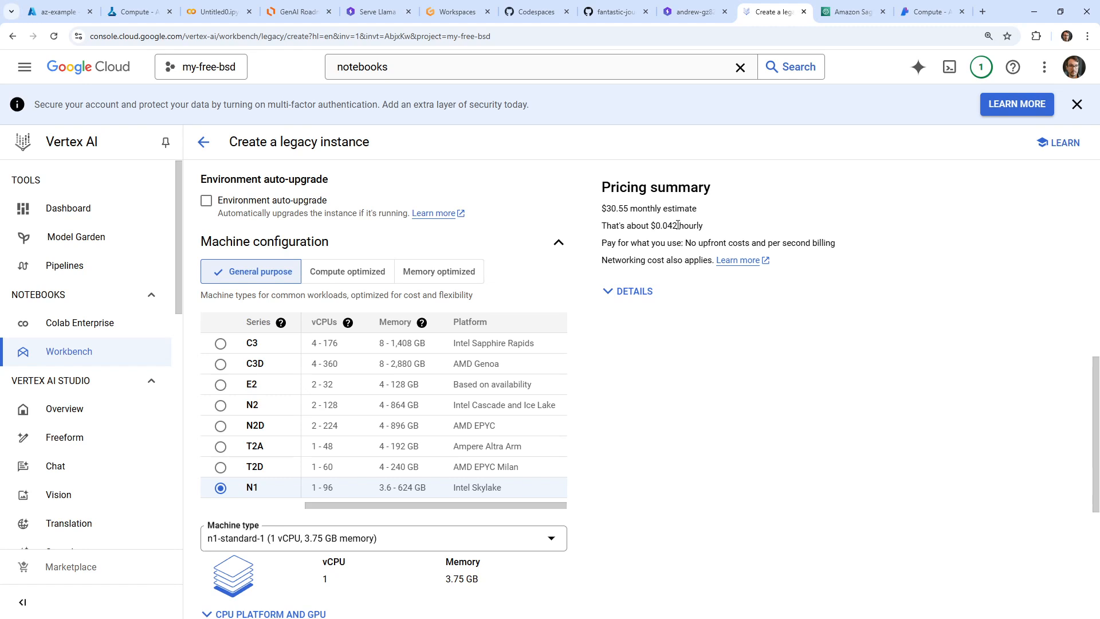
left_click_drag(672, 224, 679, 226)
left_click(422, 323)
left_click(362, 214)
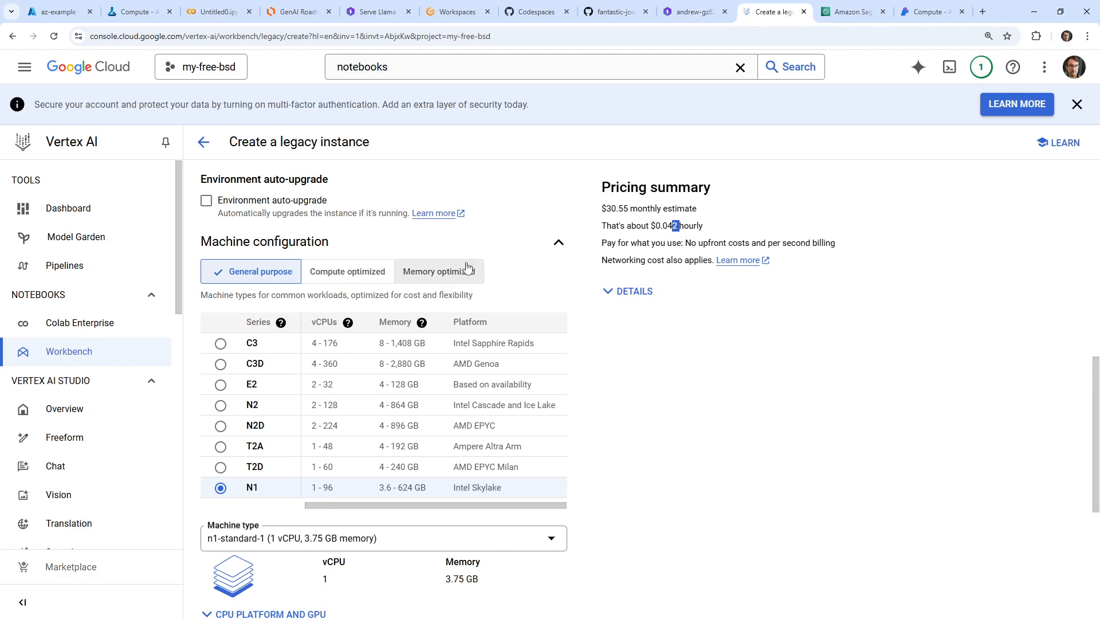
scroll(395, 336, "down", 4)
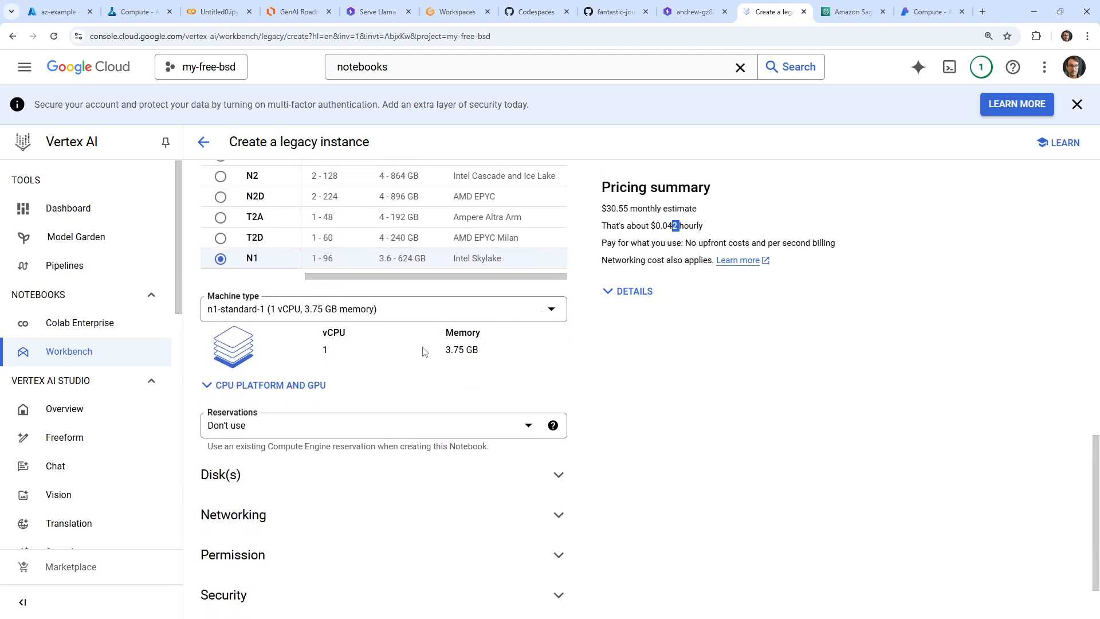
left_click_drag(451, 349, 507, 349)
scroll(382, 364, "up", 12)
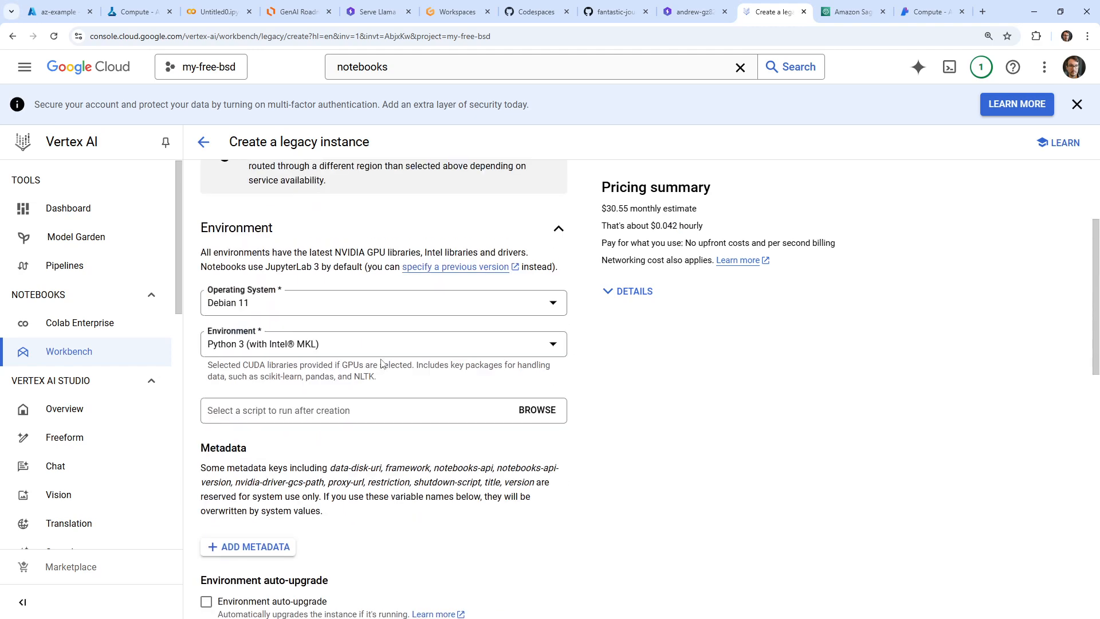
scroll(382, 364, "up", 3)
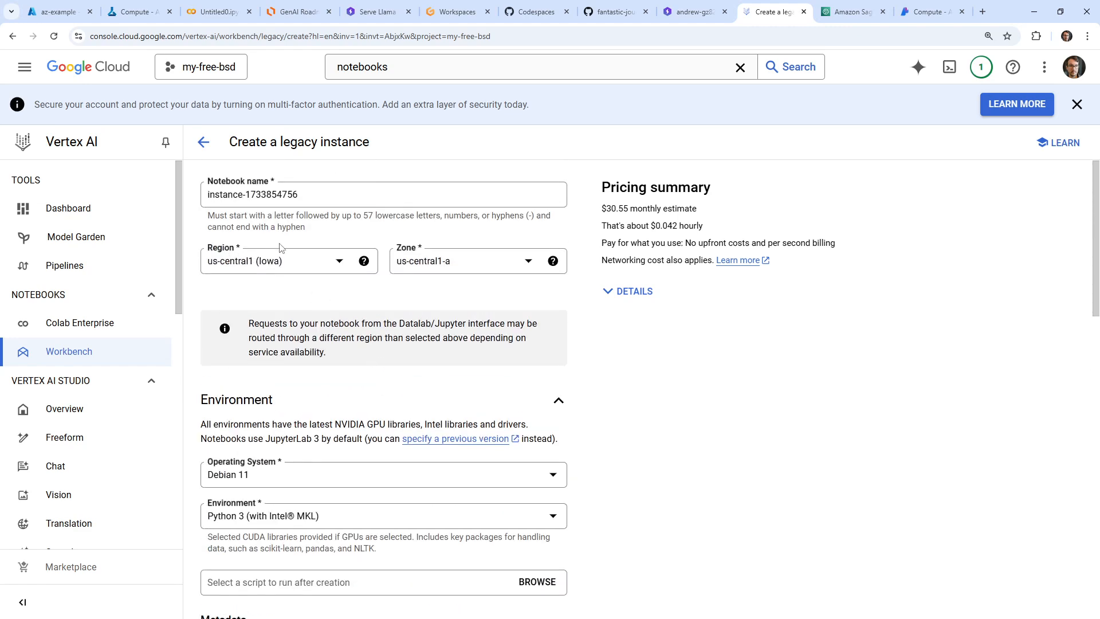
Submit the notebook instance for creation and switch the Workbench list to the Instances view
scroll(275, 381, "down", 15)
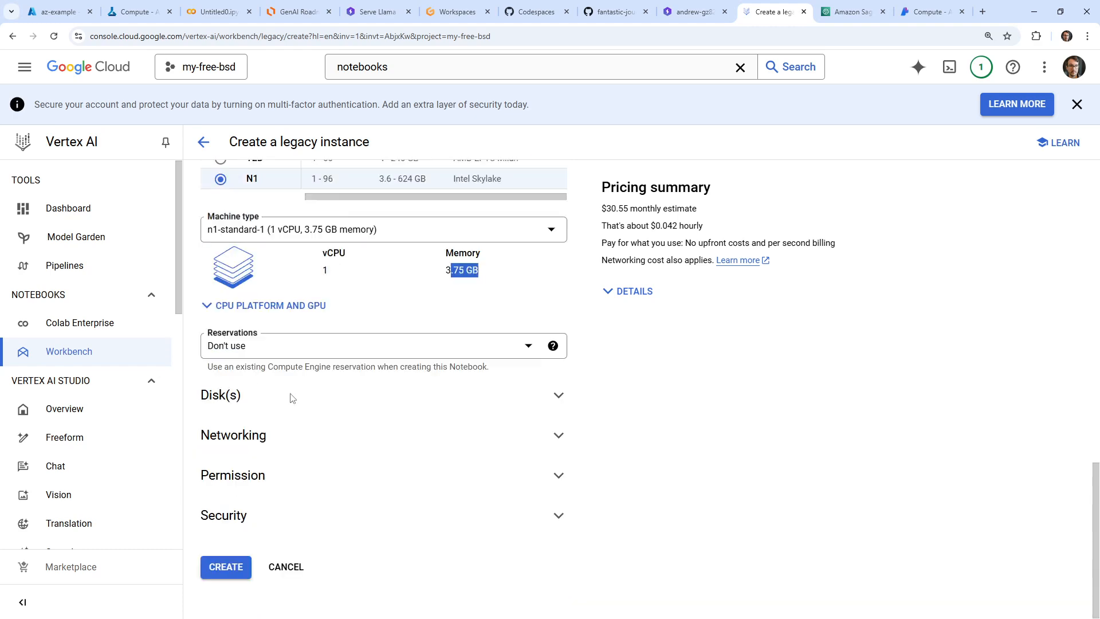
left_click(232, 567)
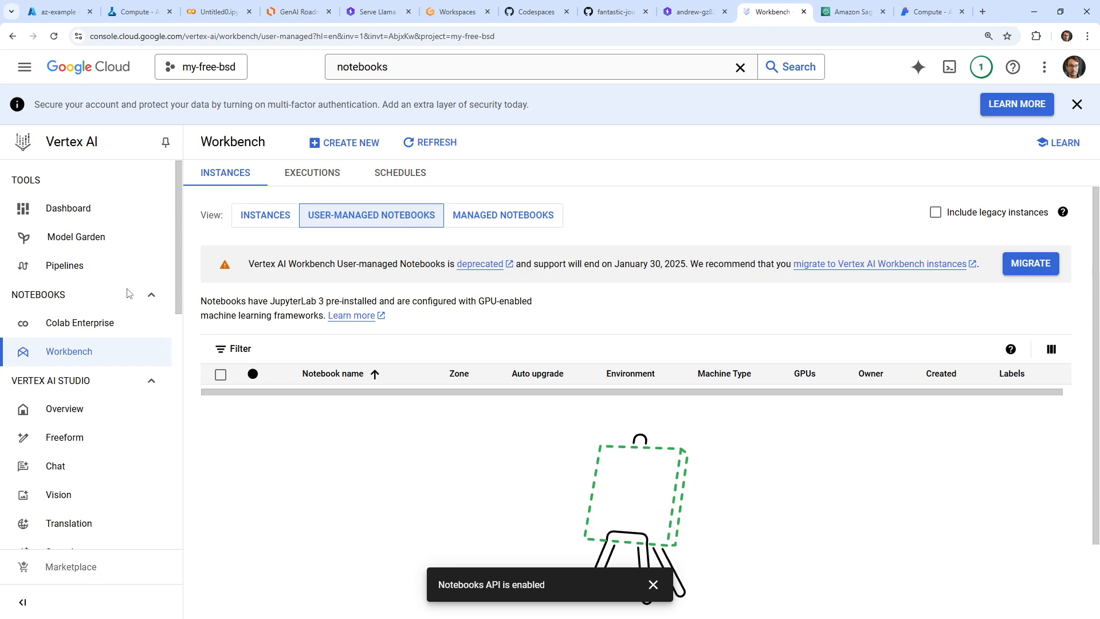
left_click(263, 217)
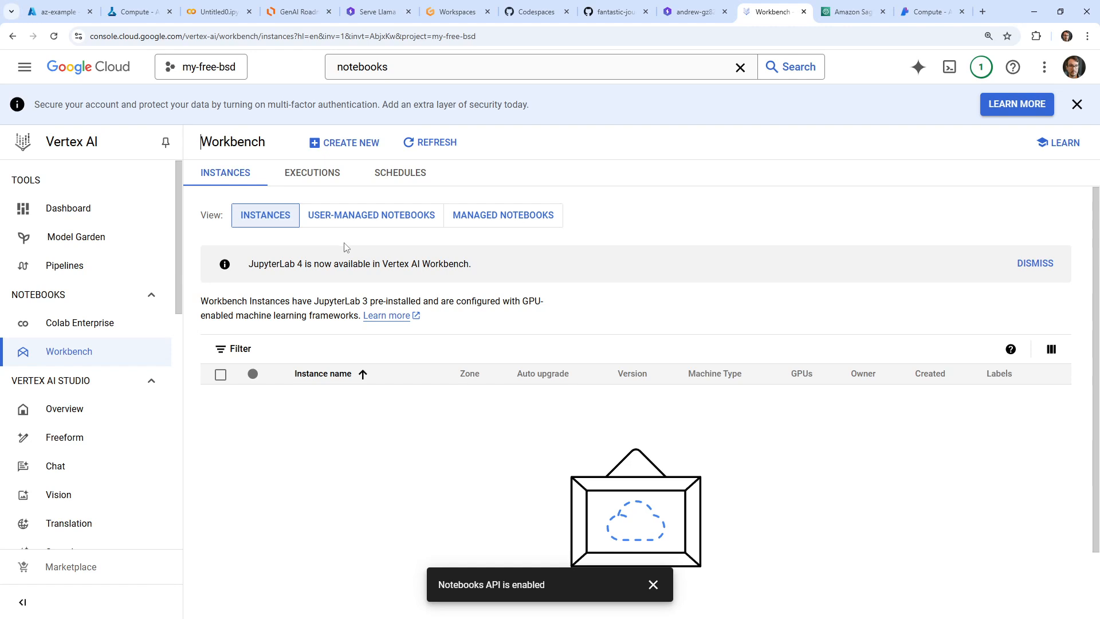
Check the user-managed, managed and Instances views of the Workbench list for the newly submitted notebook, including the JupyterLab 4 notice
left_click(349, 220)
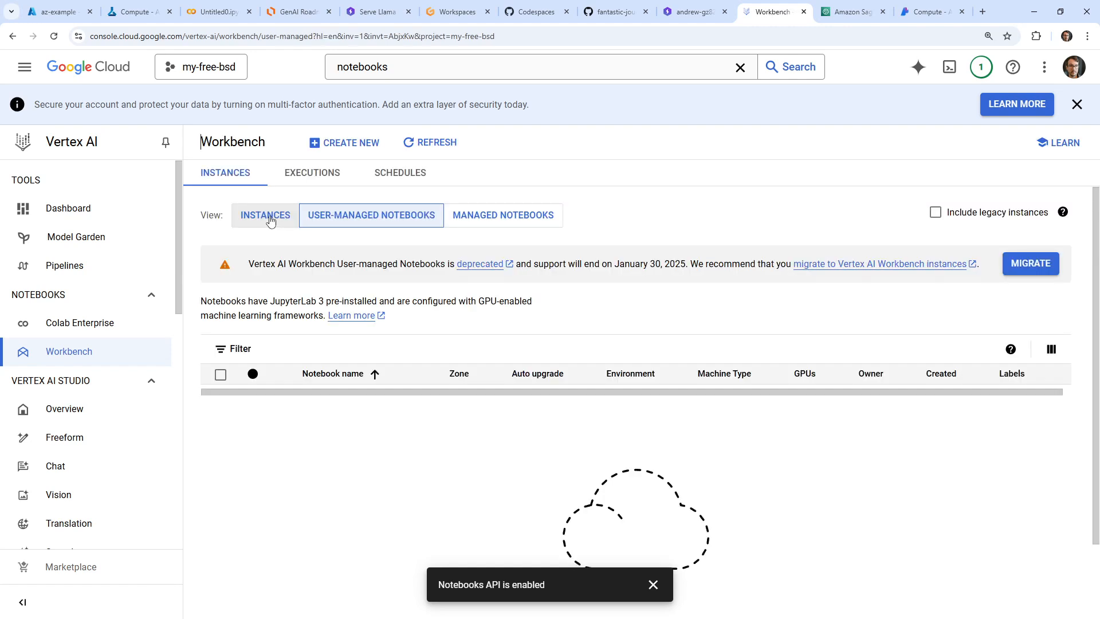
left_click(269, 220)
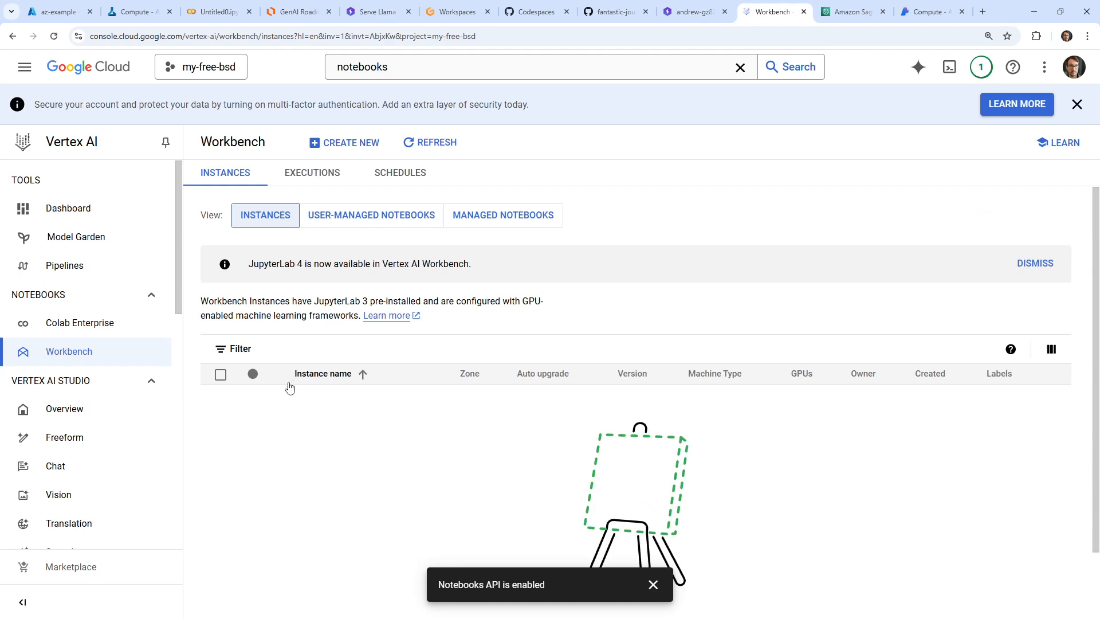
left_click_drag(330, 263, 487, 273)
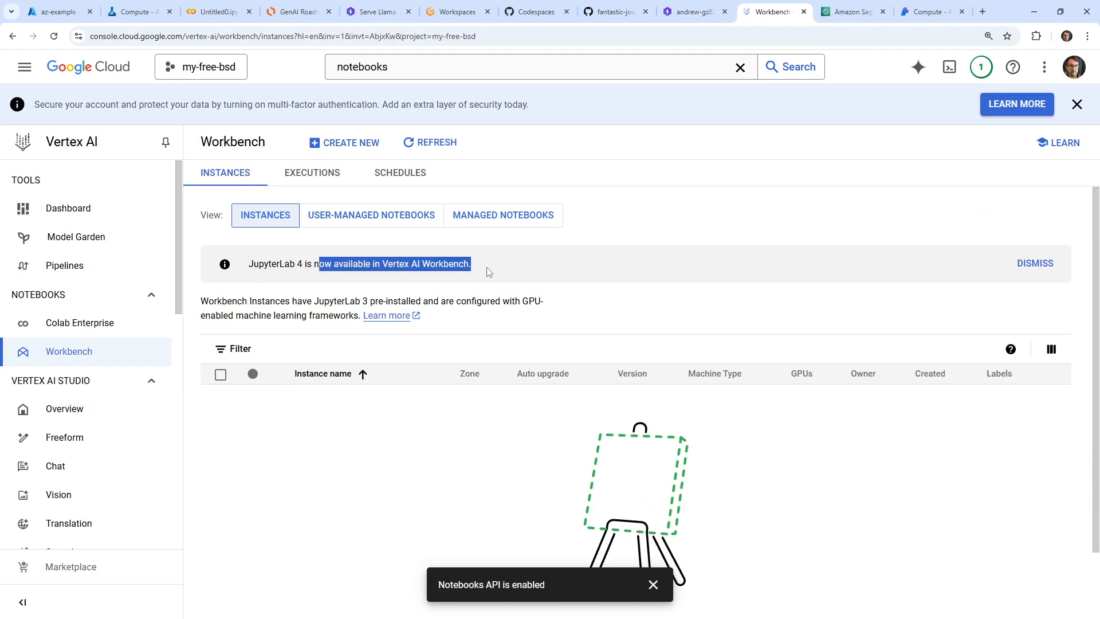
left_click(372, 214)
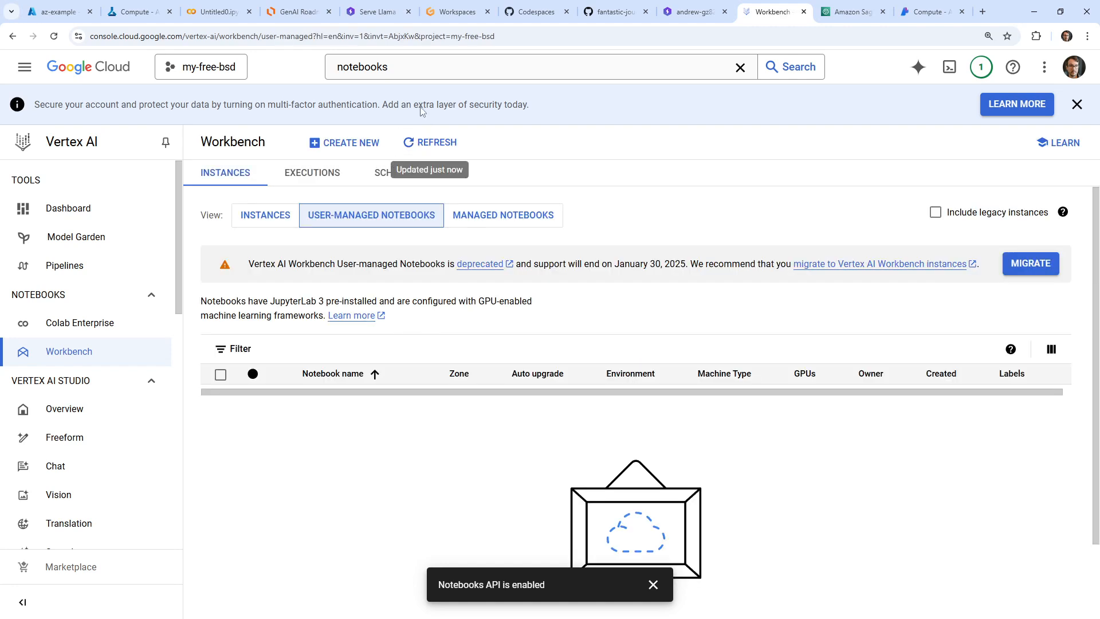
left_click(545, 219)
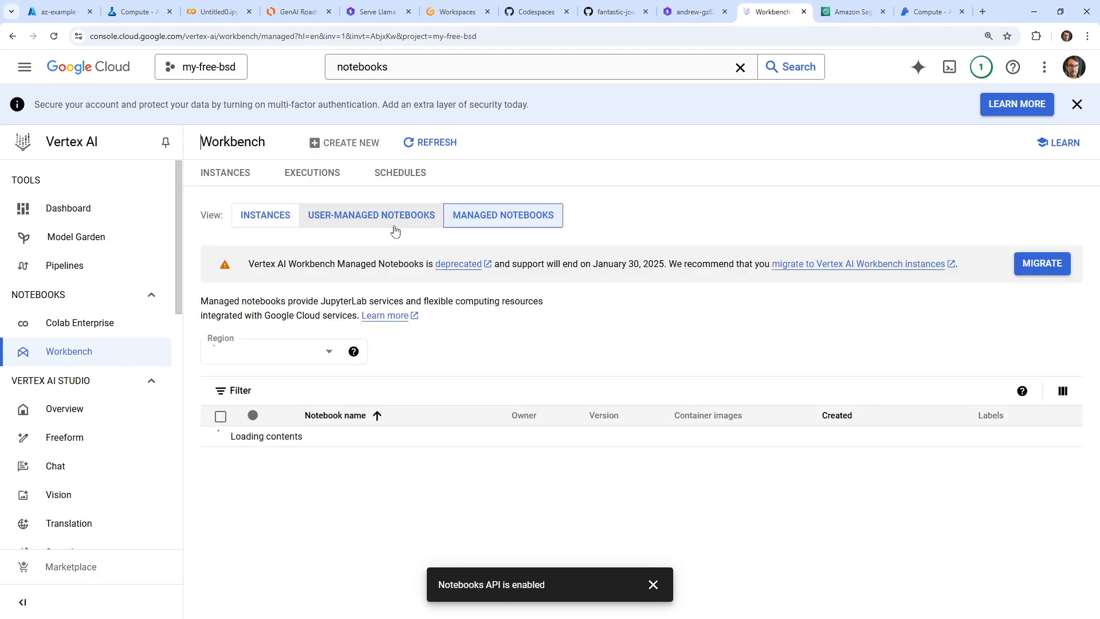
left_click(407, 216)
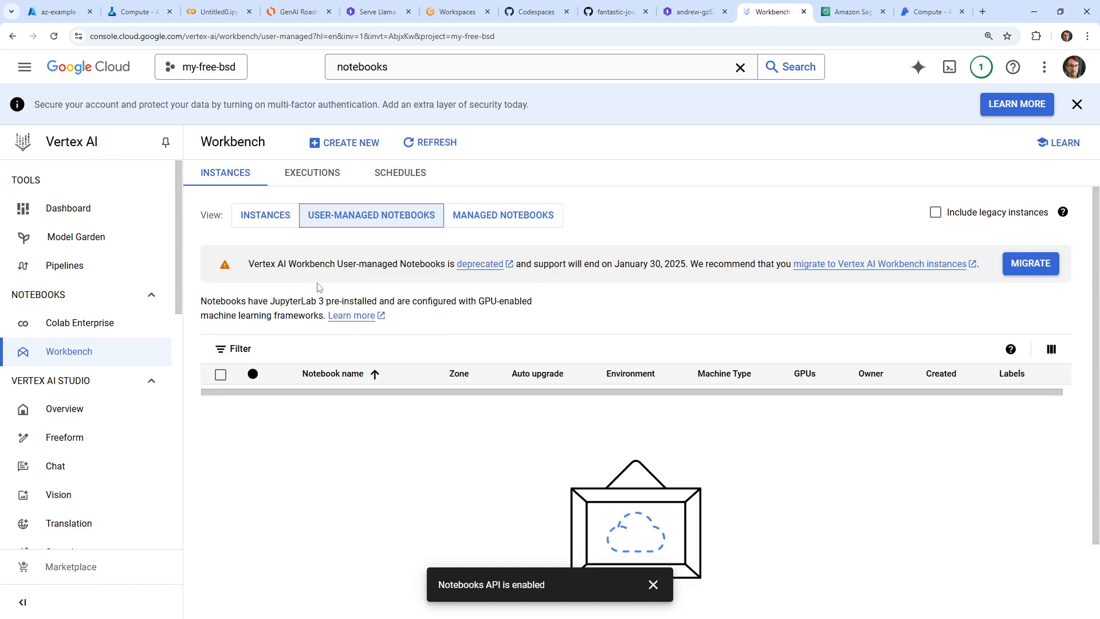
left_click(256, 219)
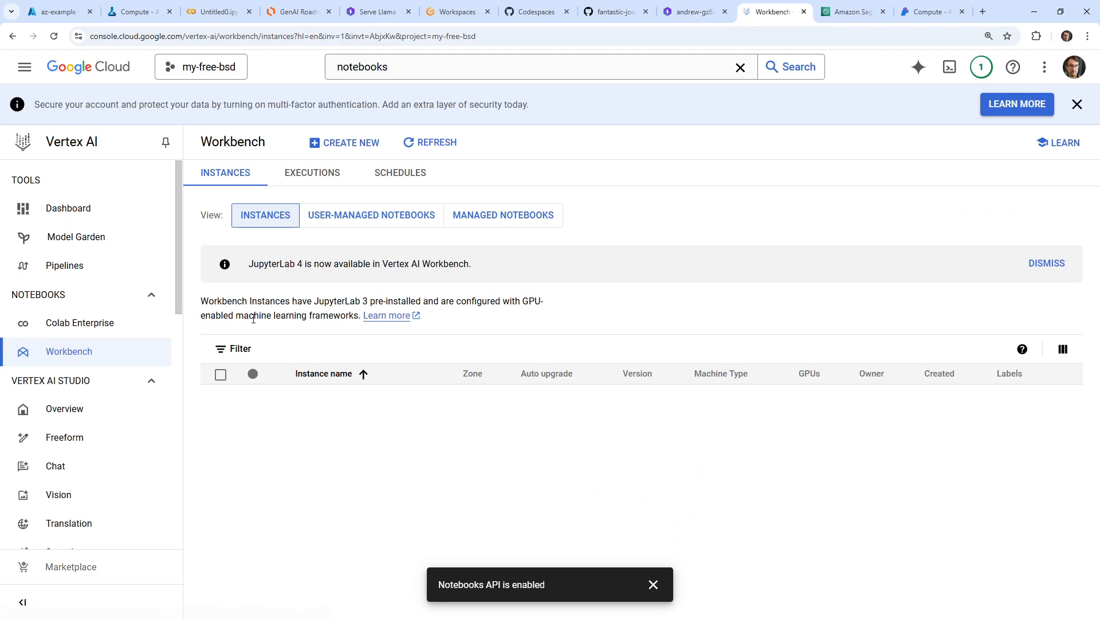
Review the project's notifications and full activity log in Logs Explorer, dismissing its feature tour, and return to Workbench
left_click(982, 67)
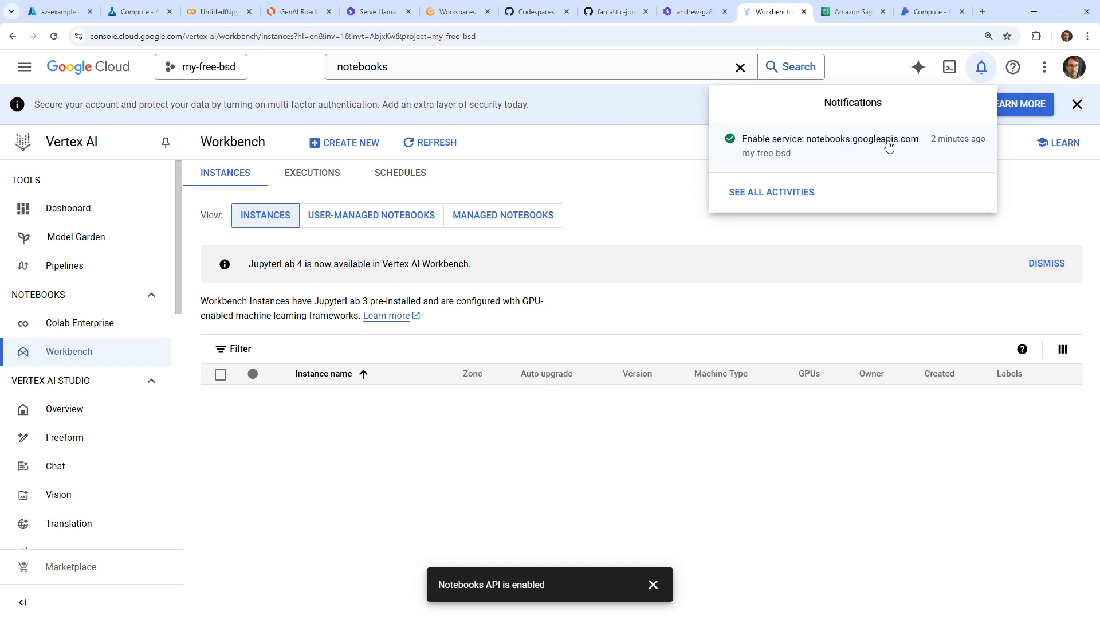
left_click(808, 200)
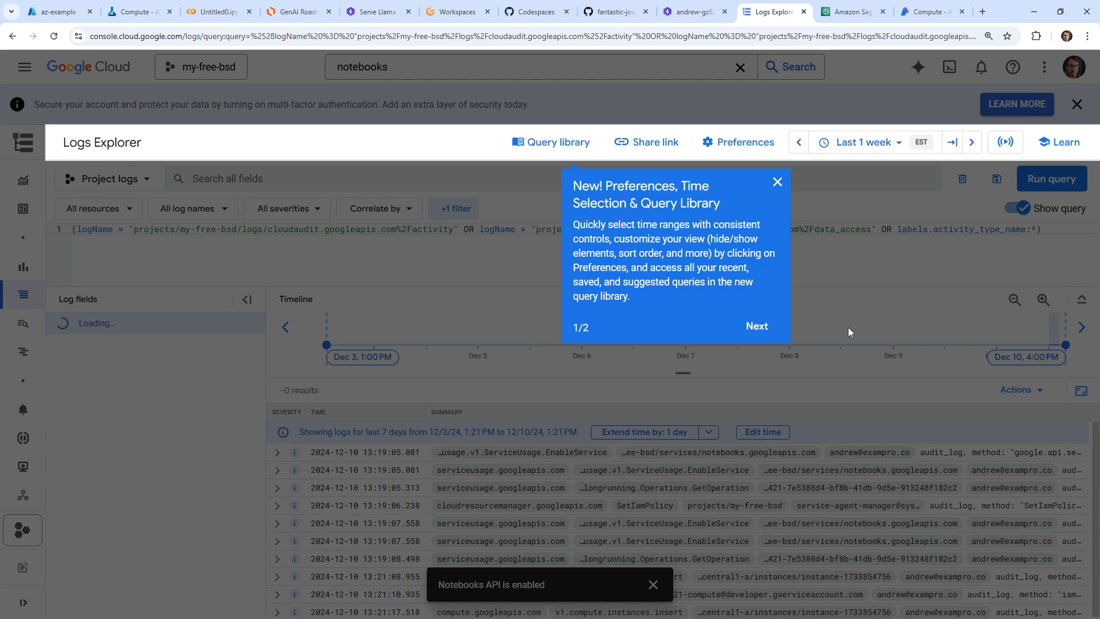
left_click(776, 183)
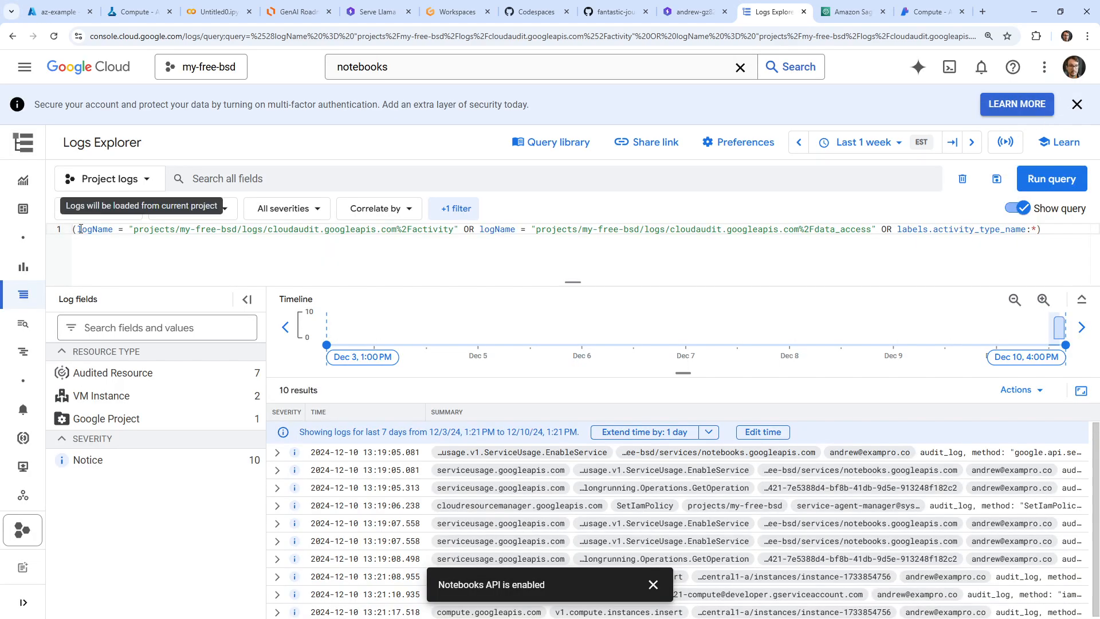
mouse_move(30, 251)
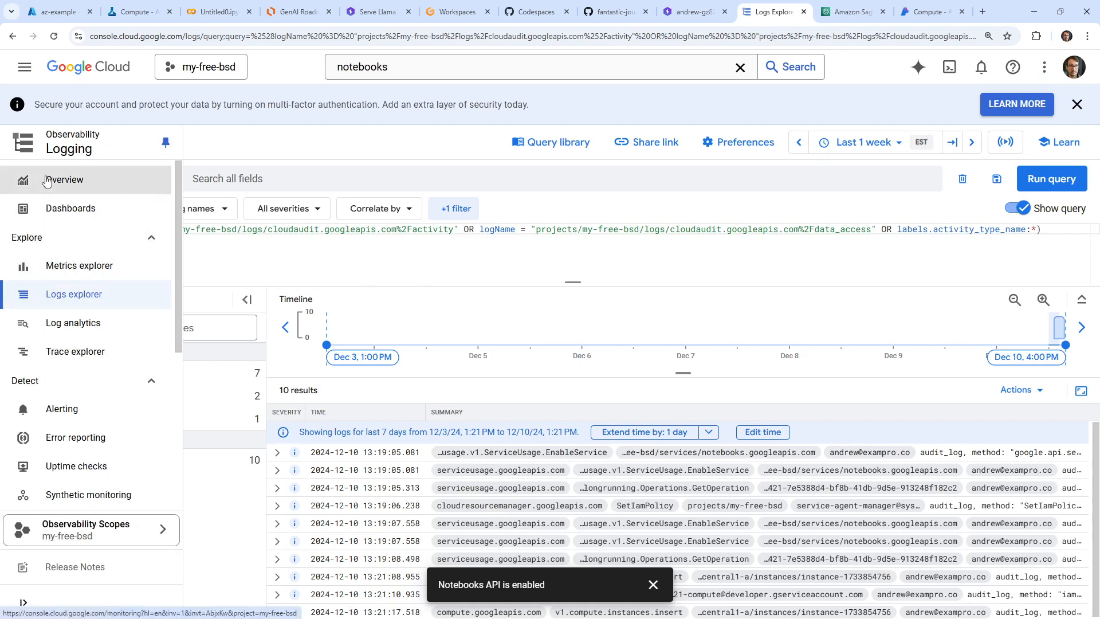
left_click(13, 37)
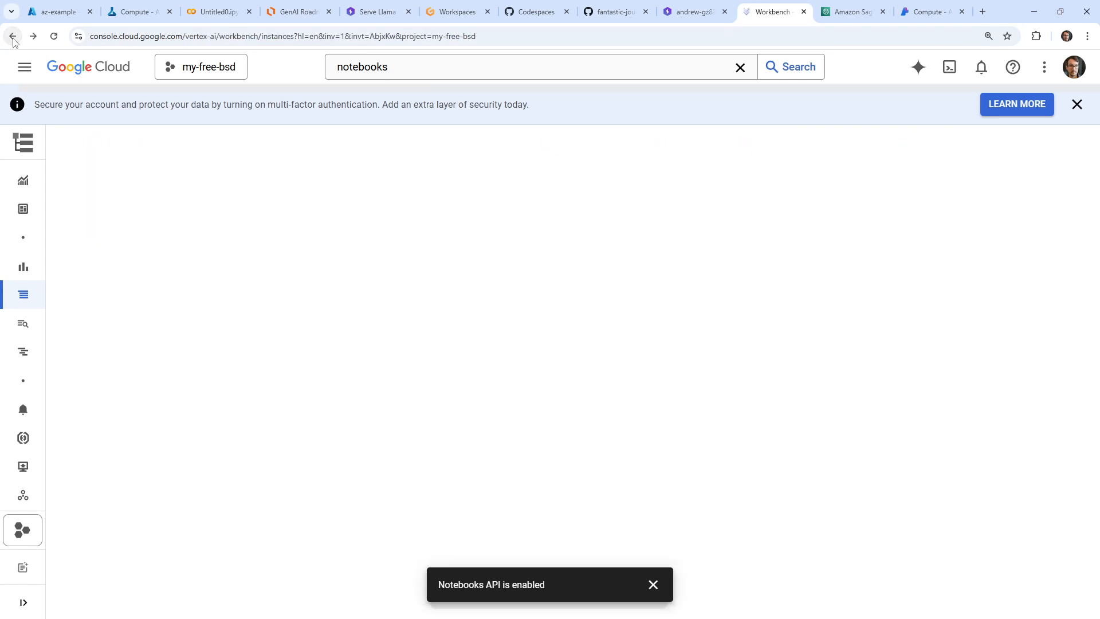
Check the user-managed notebooks, their filter help and the Executions list, and return to the Instances list, dismissing the API notice
left_click(252, 217)
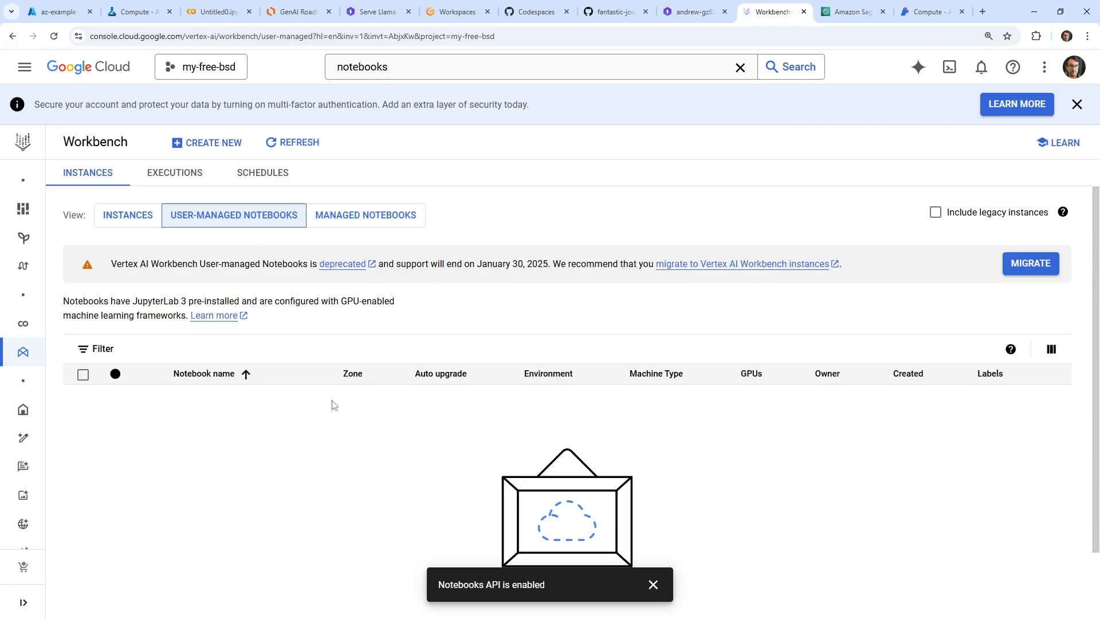
left_click(1011, 349)
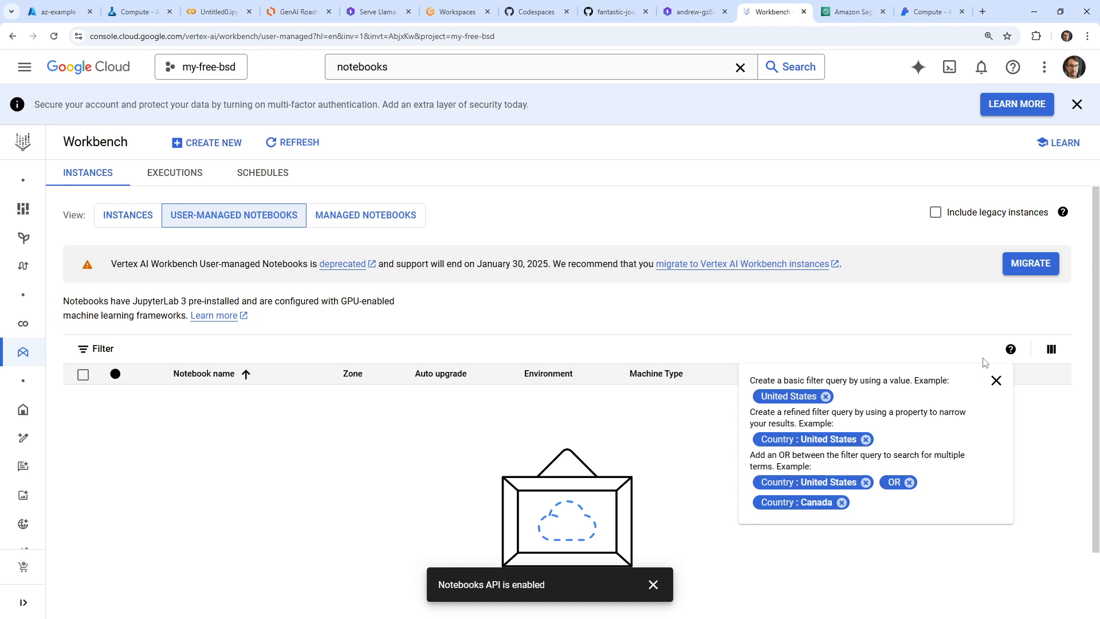
left_click(182, 173)
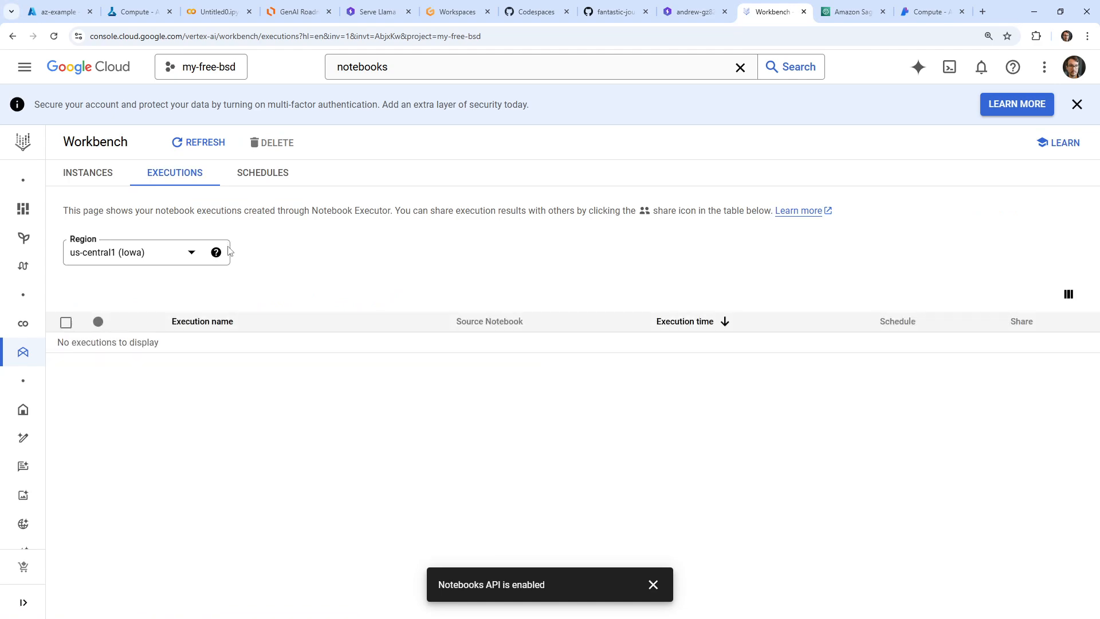
left_click(107, 177)
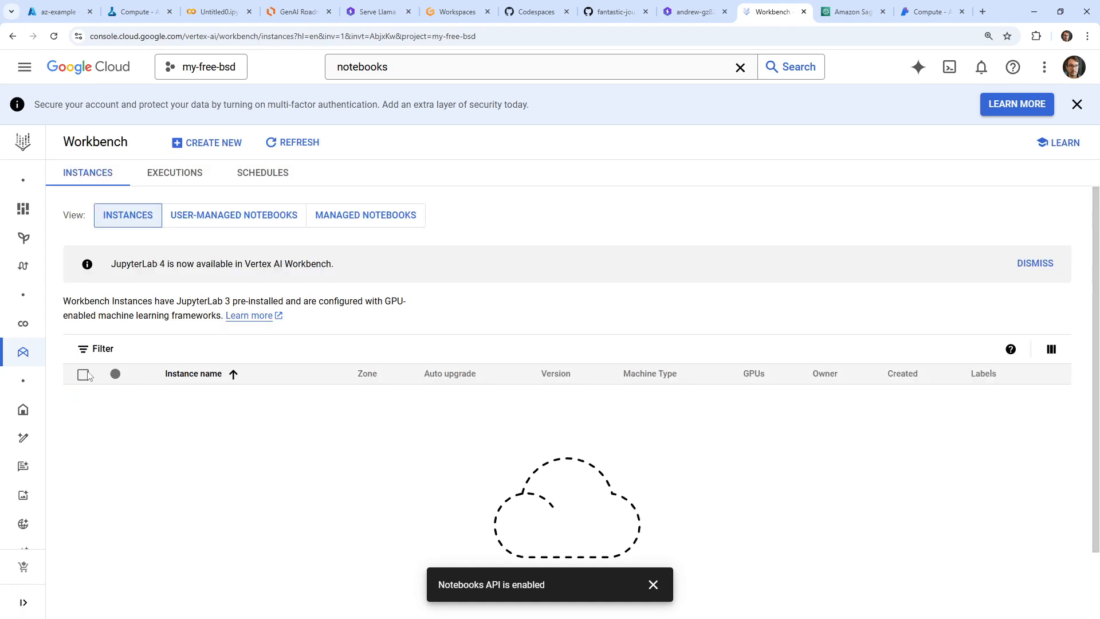
left_click(652, 584)
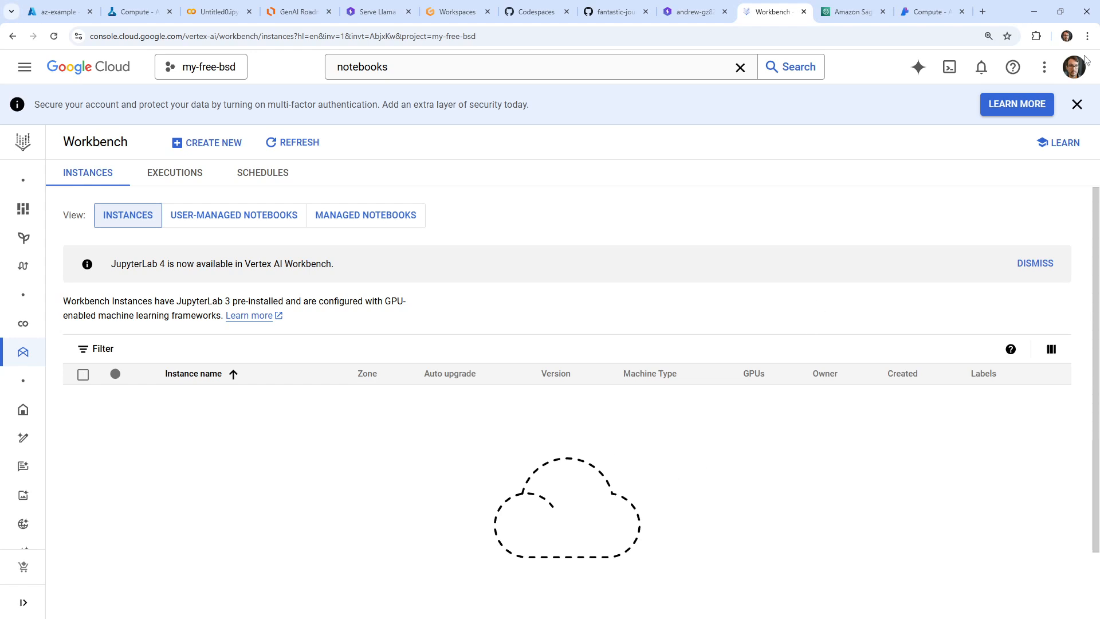
Recheck the notifications, reload the Workbench page and look through the user-managed notebooks and Instances views again
left_click(984, 66)
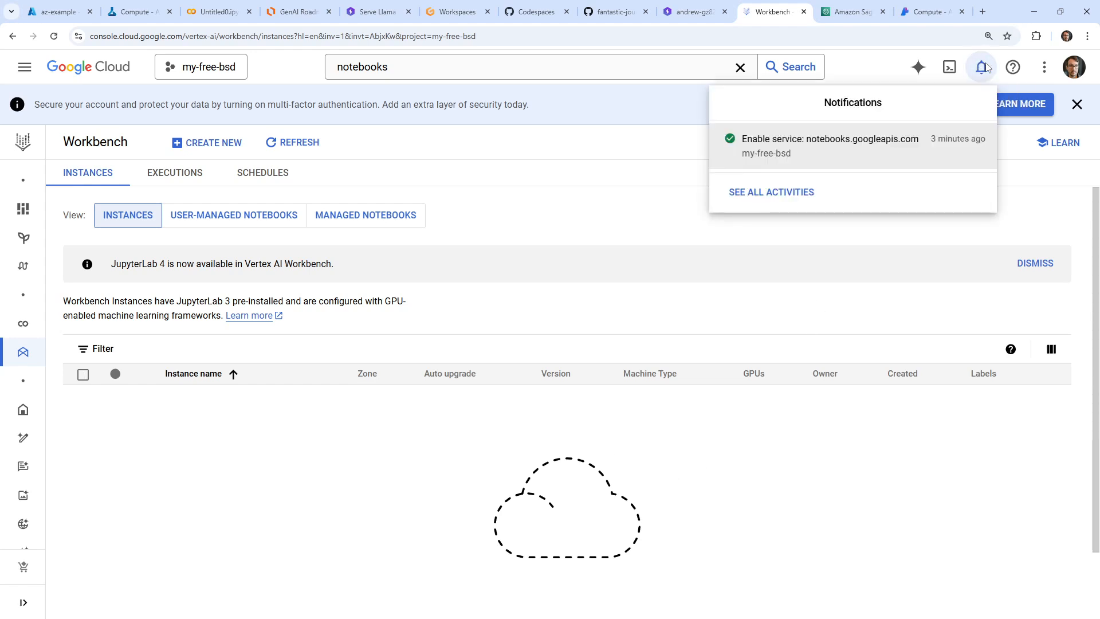
left_click(985, 68)
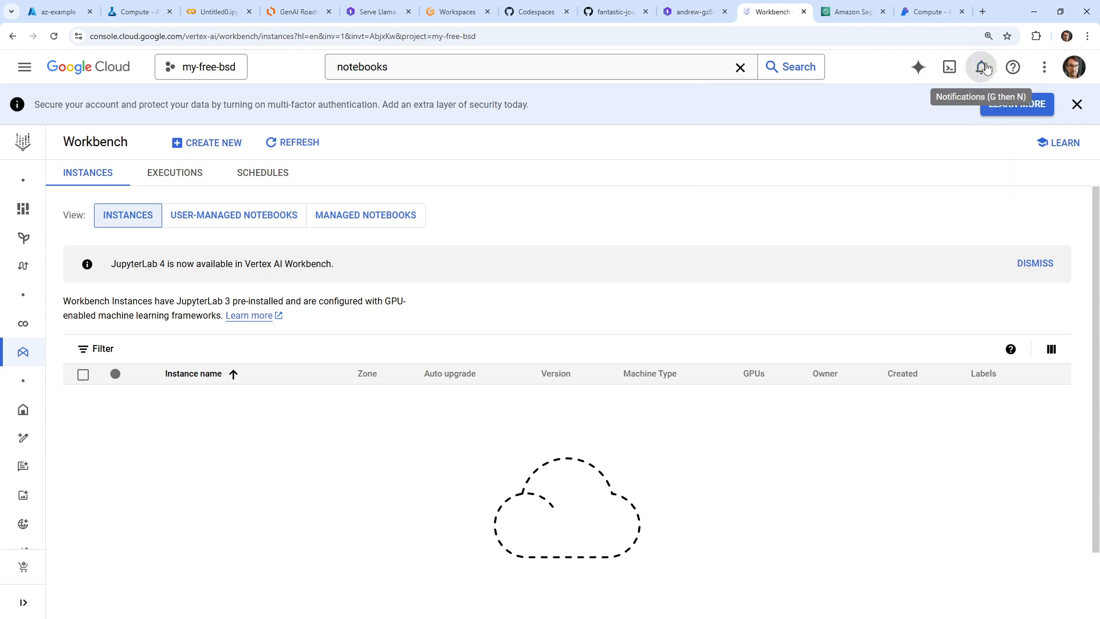
left_click(757, 36)
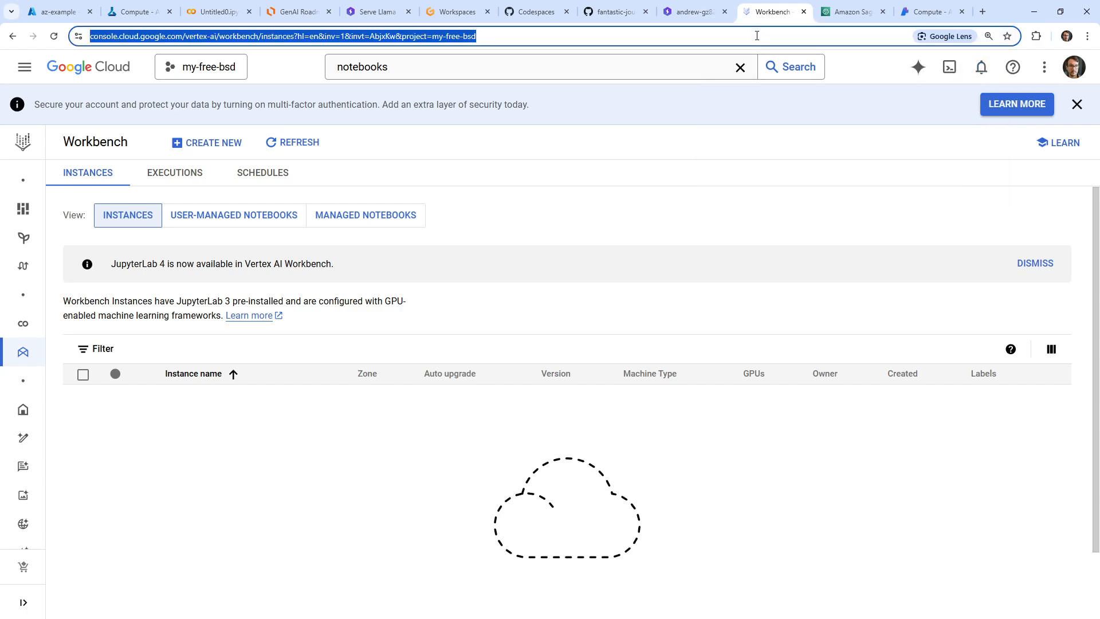
key("Return")
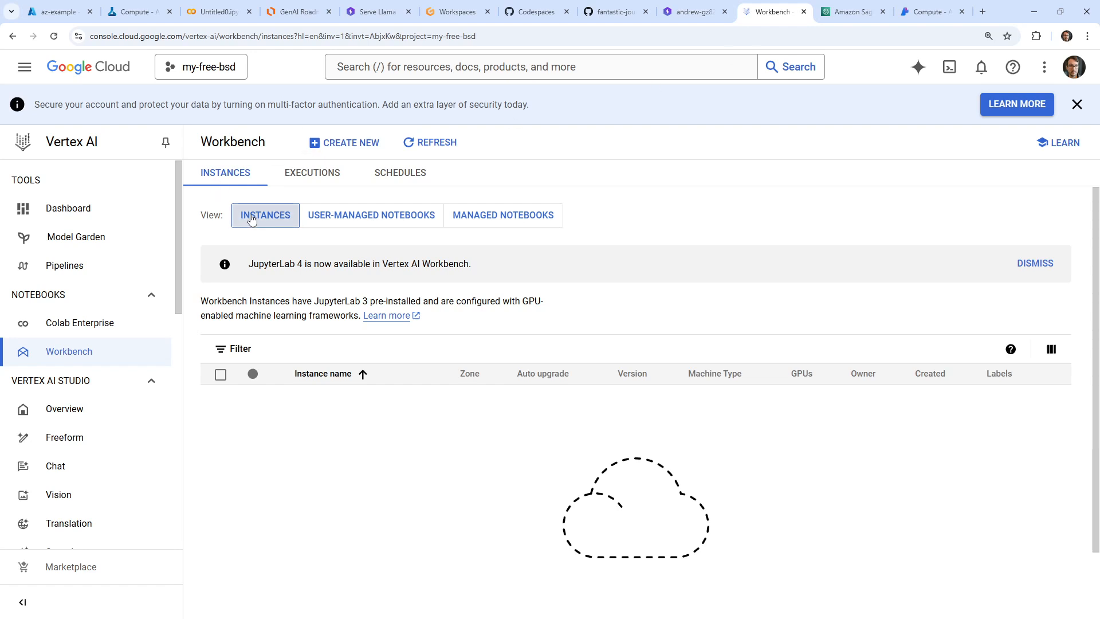
left_click(313, 214)
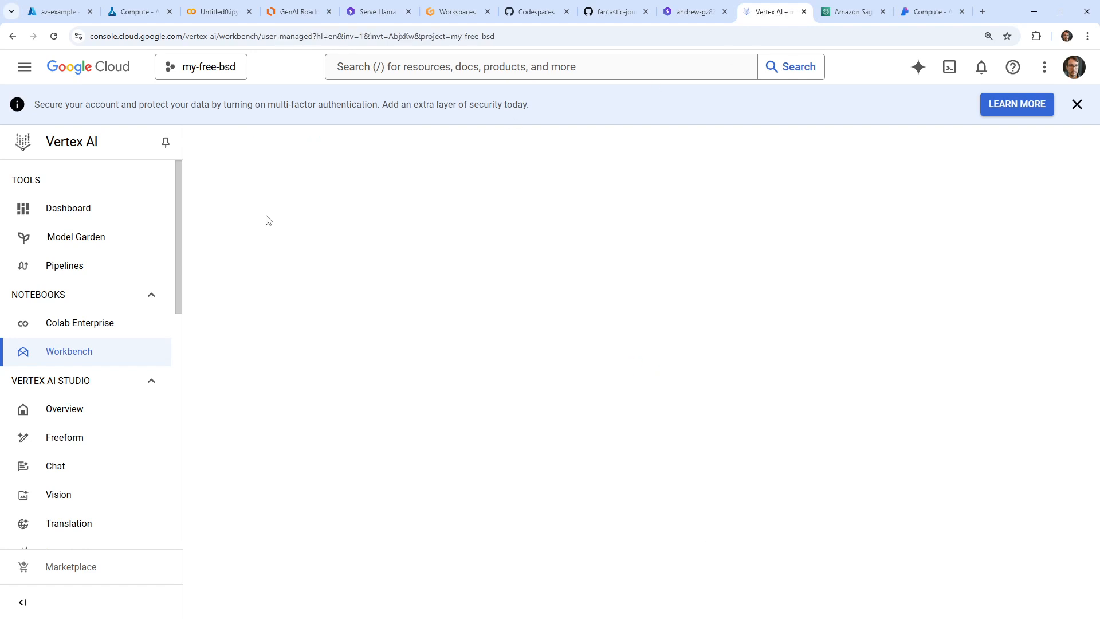
left_click(266, 221)
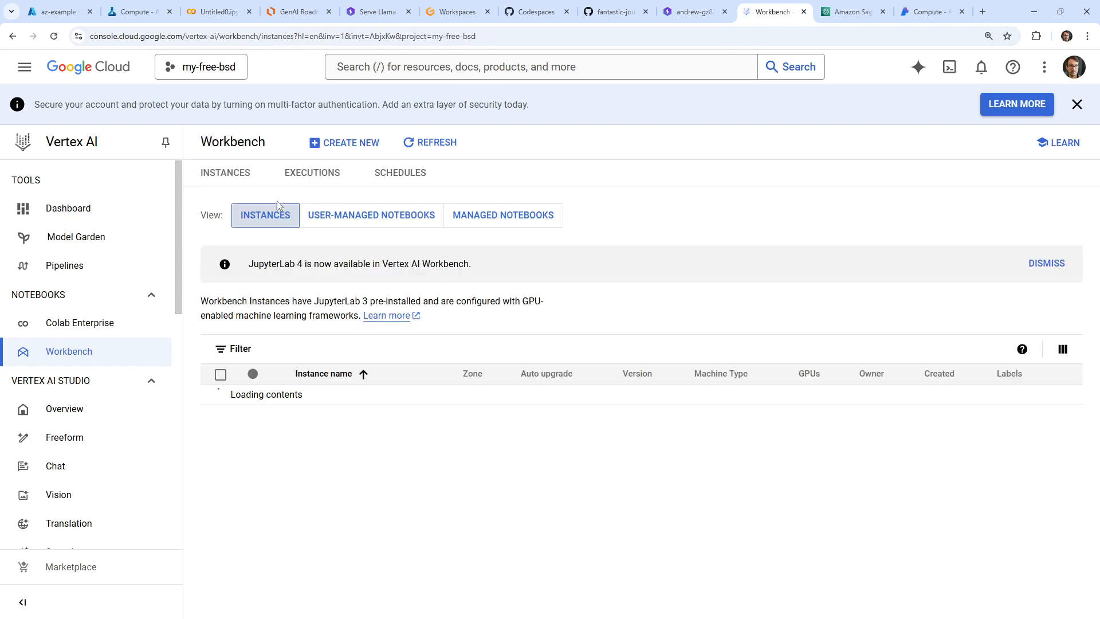
Compare the new-instance forms and cost estimates for a Workbench instance and a user-managed notebook, closing both without creating anything
left_click(351, 143)
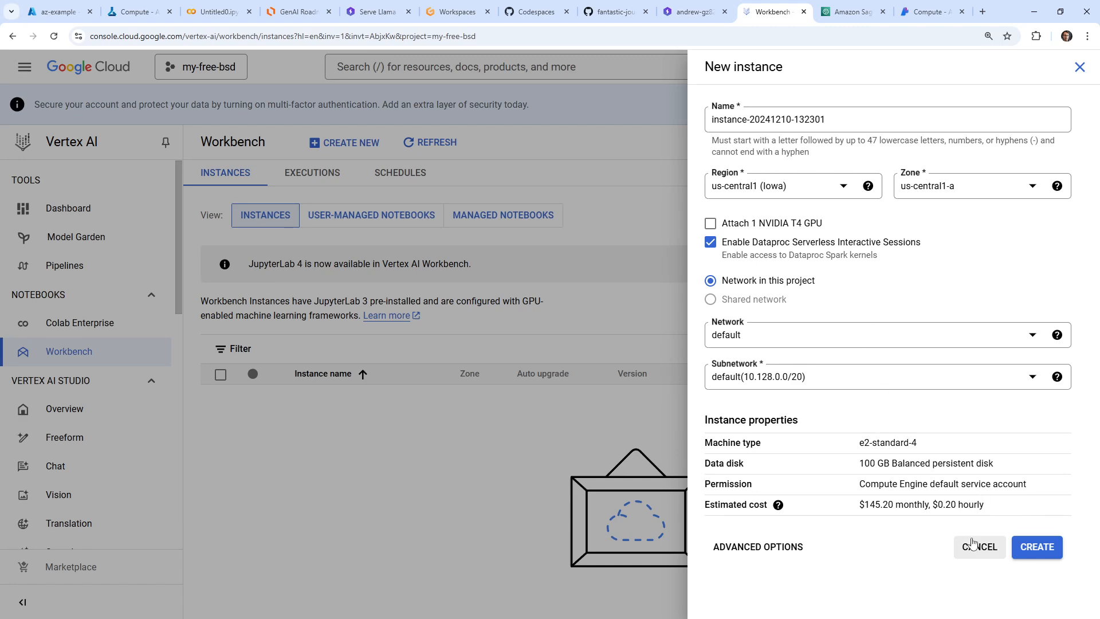
left_click(977, 546)
left_click(341, 215)
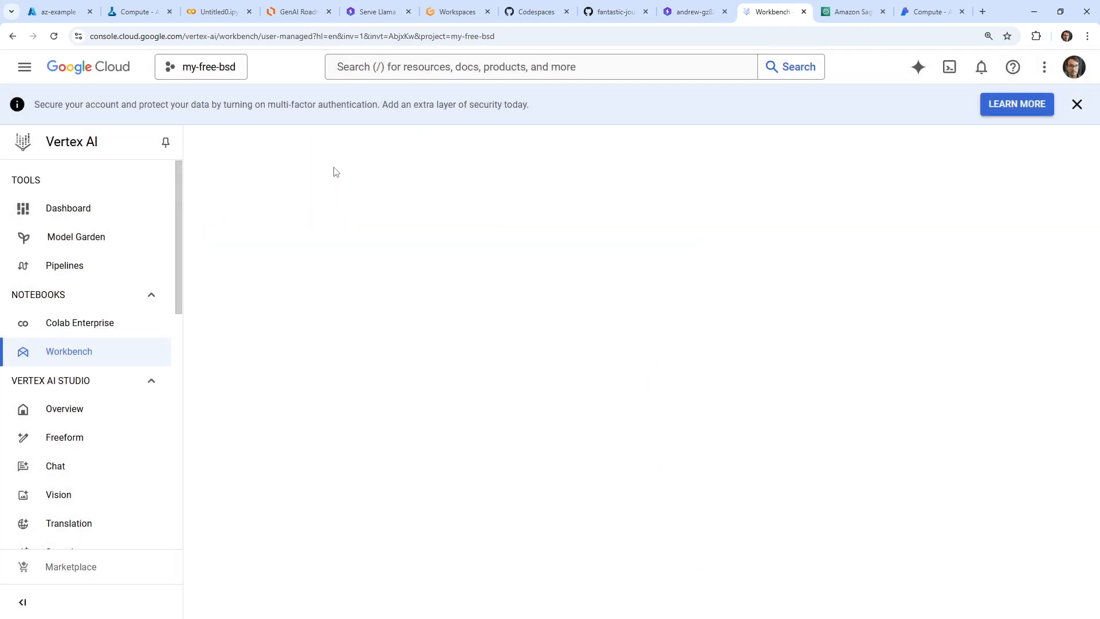
left_click(340, 146)
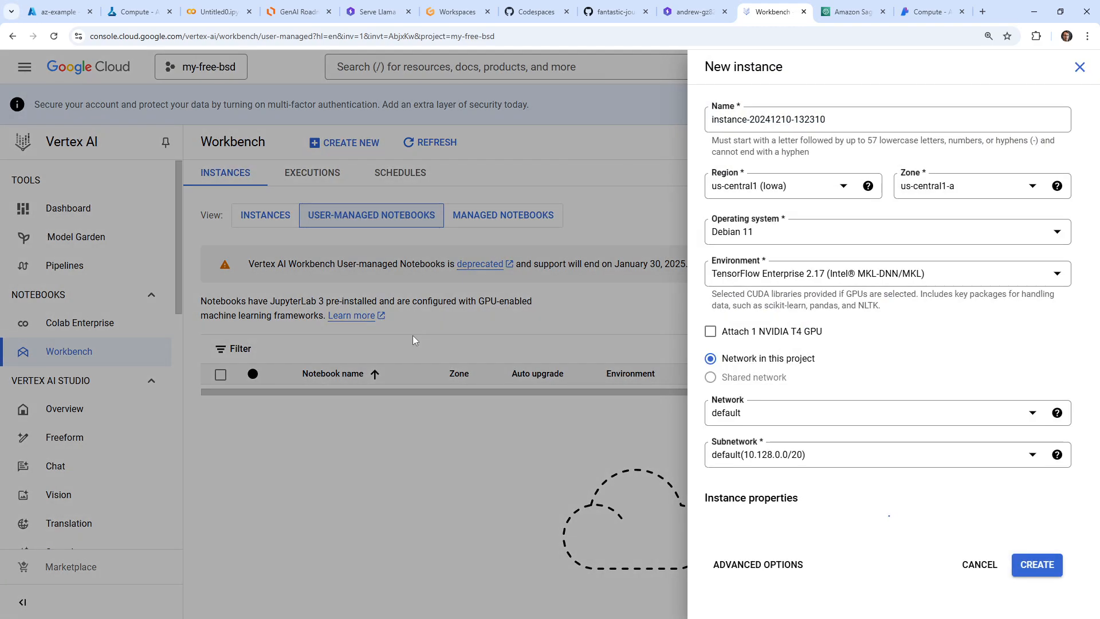
scroll(865, 460, "down", 1)
scroll(858, 455, "up", 1)
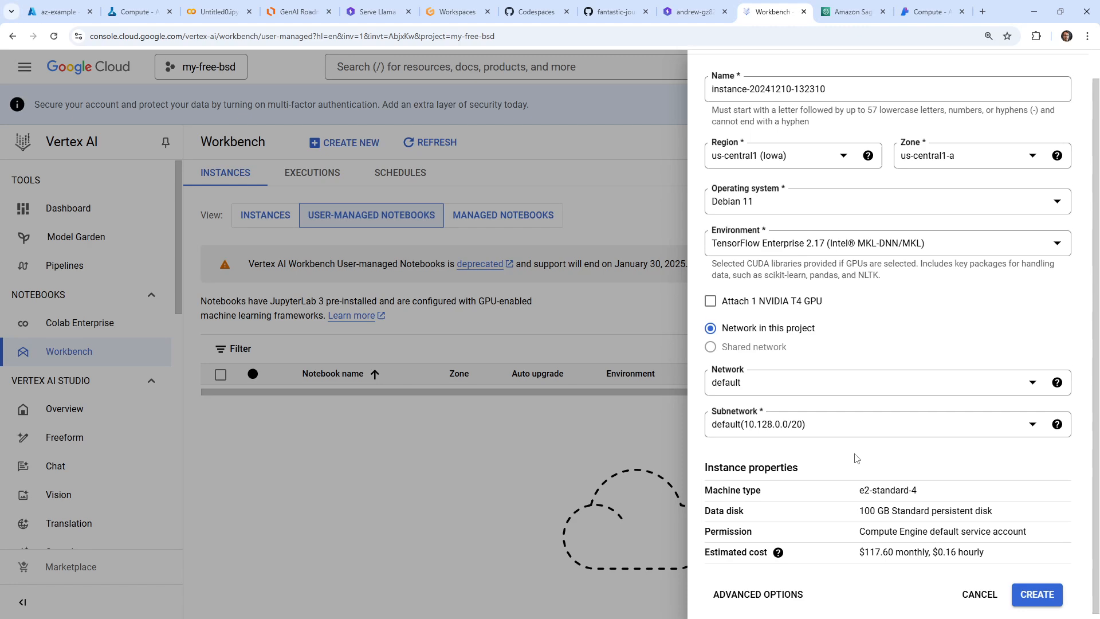
left_click(475, 469)
Start a new instance from the Instances view, check its hourly cost and open the advanced creation options
left_click(249, 215)
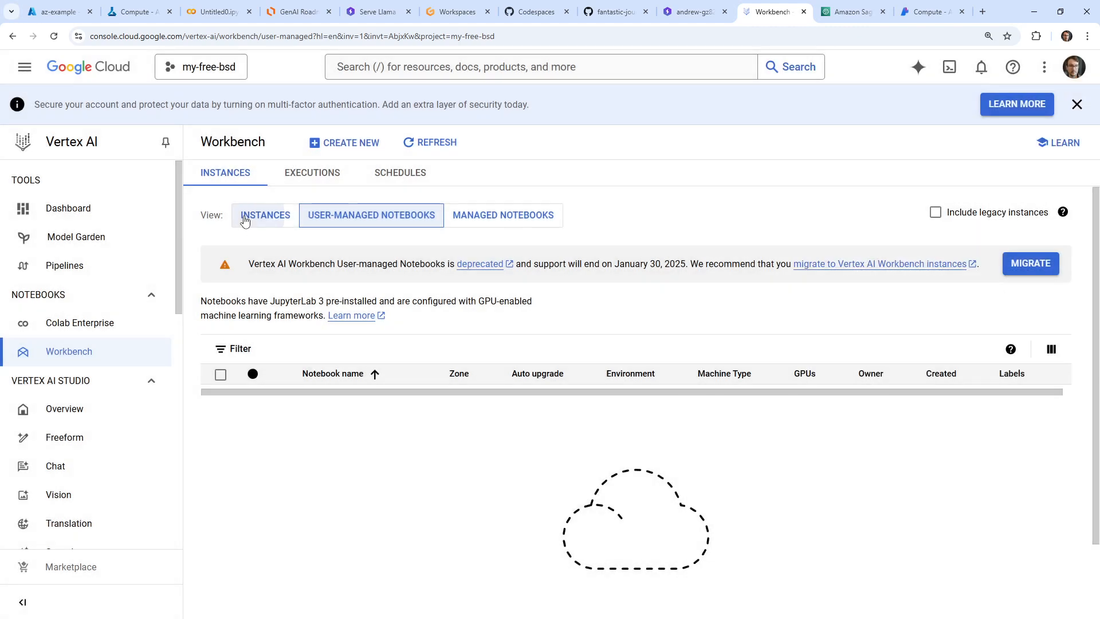
left_click(344, 142)
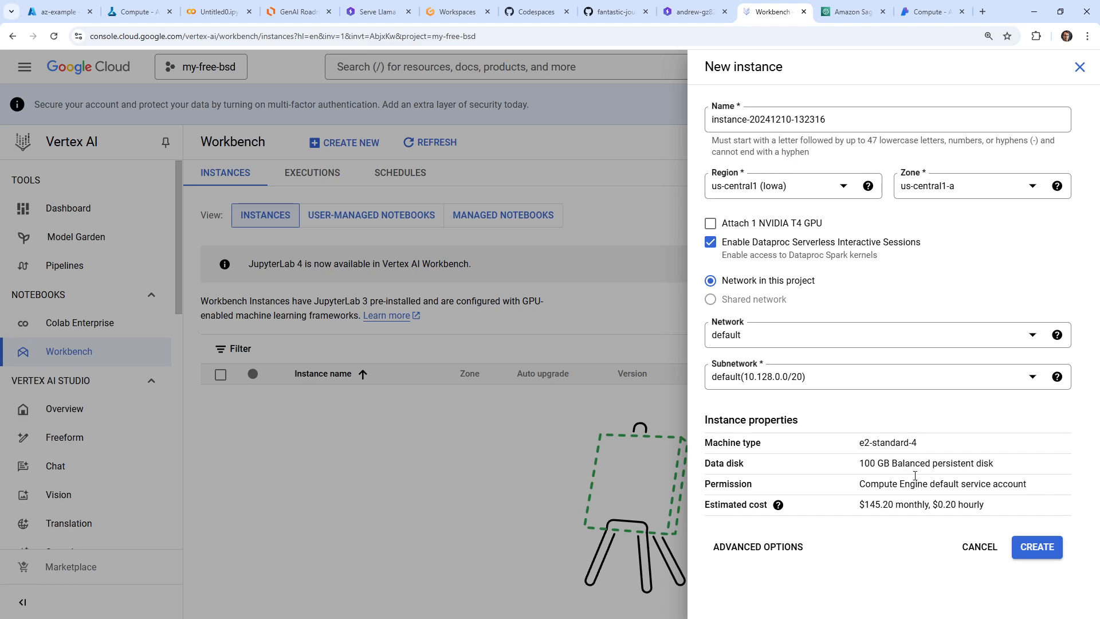
left_click_drag(939, 509, 996, 503)
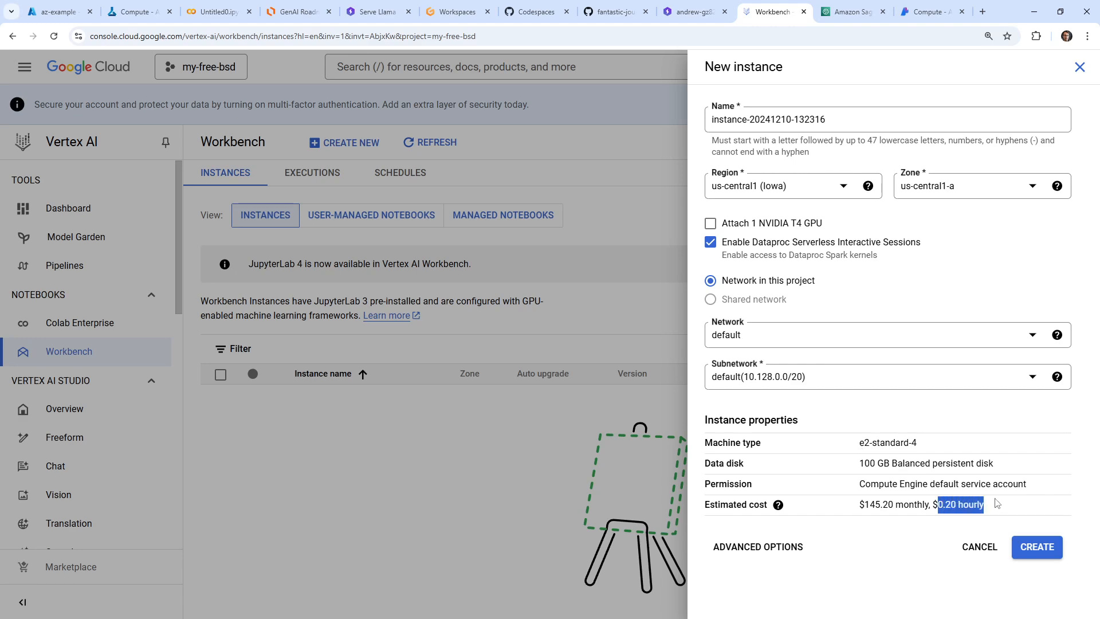
left_click(800, 547)
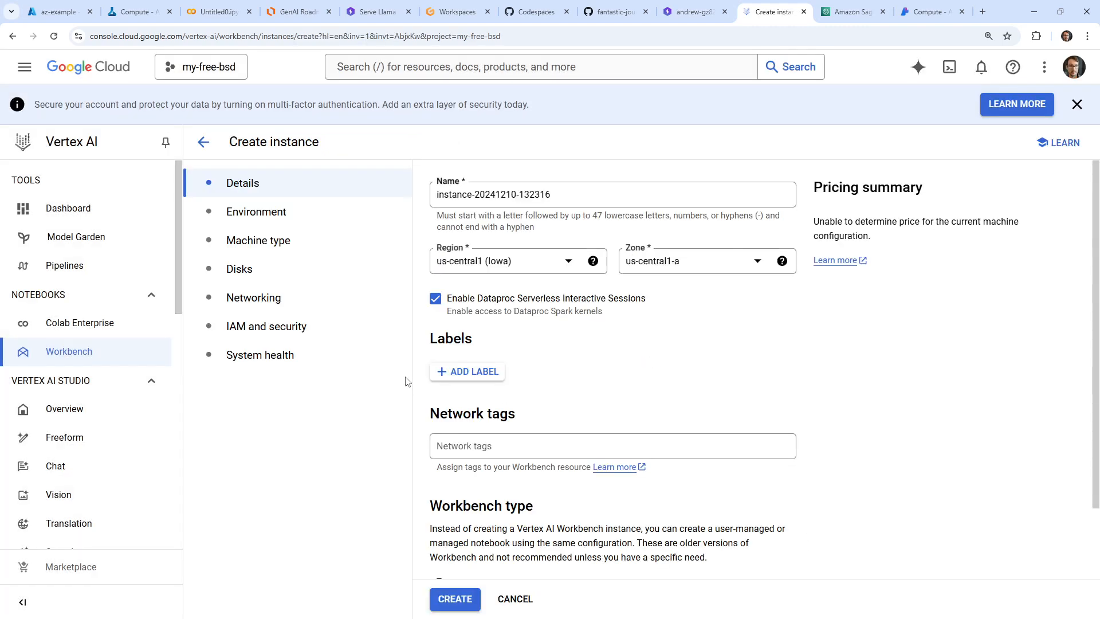
scroll(599, 380, "down", 2)
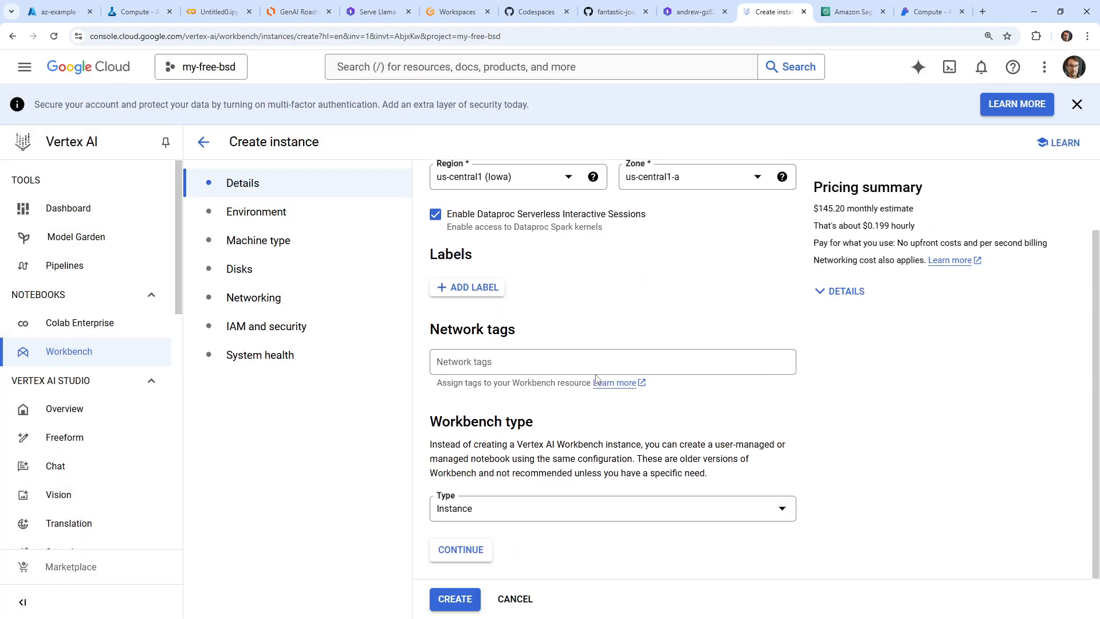
scroll(589, 393, "up", 2)
scroll(560, 491, "down", 2)
Try User-managed Notebook as the Workbench type, and switch the type to Managed Notebook
left_click(562, 510)
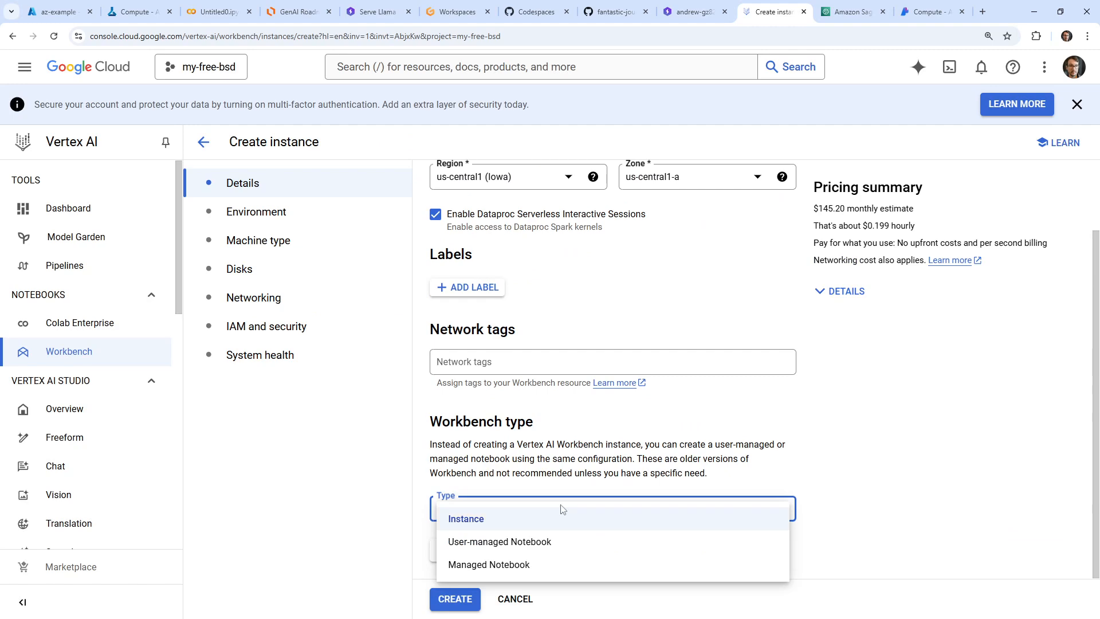
left_click(547, 546)
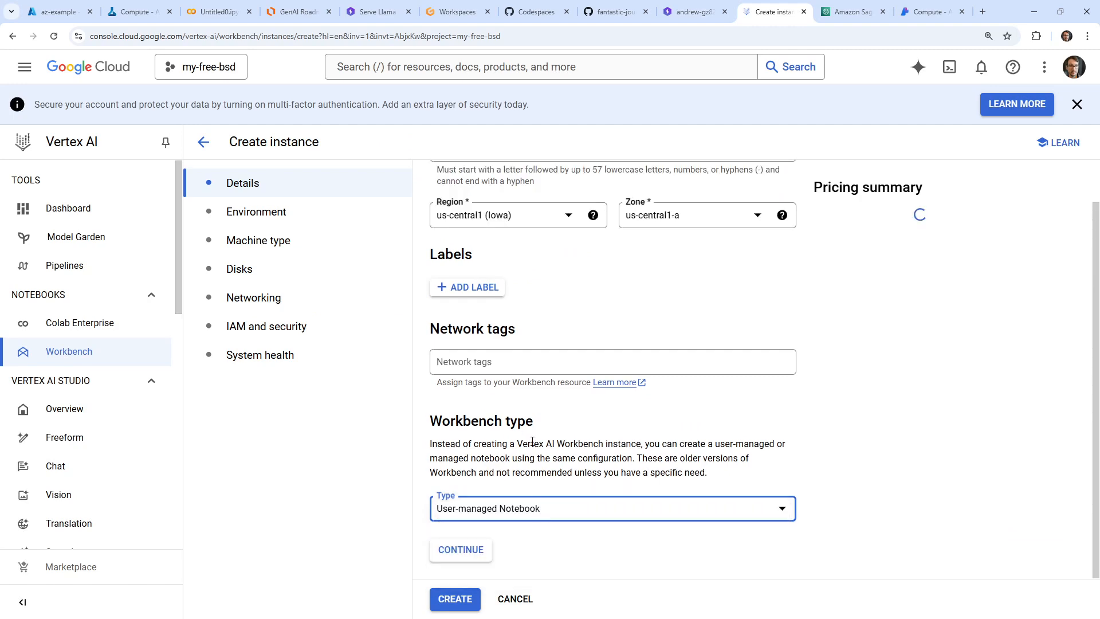
left_click(576, 518)
left_click(560, 563)
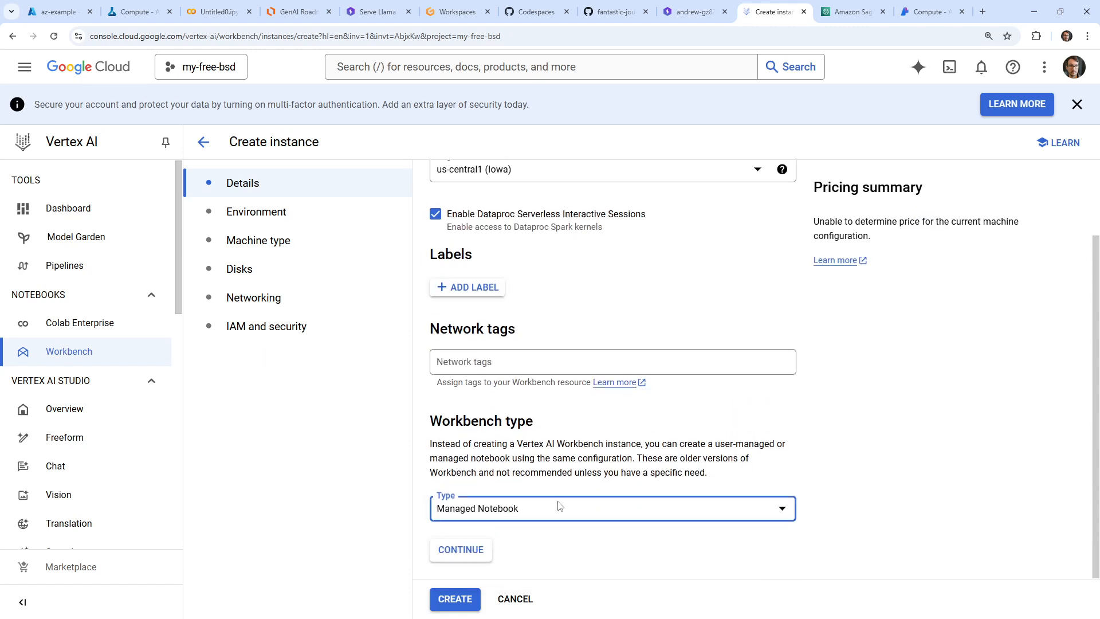
Check the environment settings, set the Workbench type back to Instance and leave the form for the Workbench list without creating anything
left_click(265, 211)
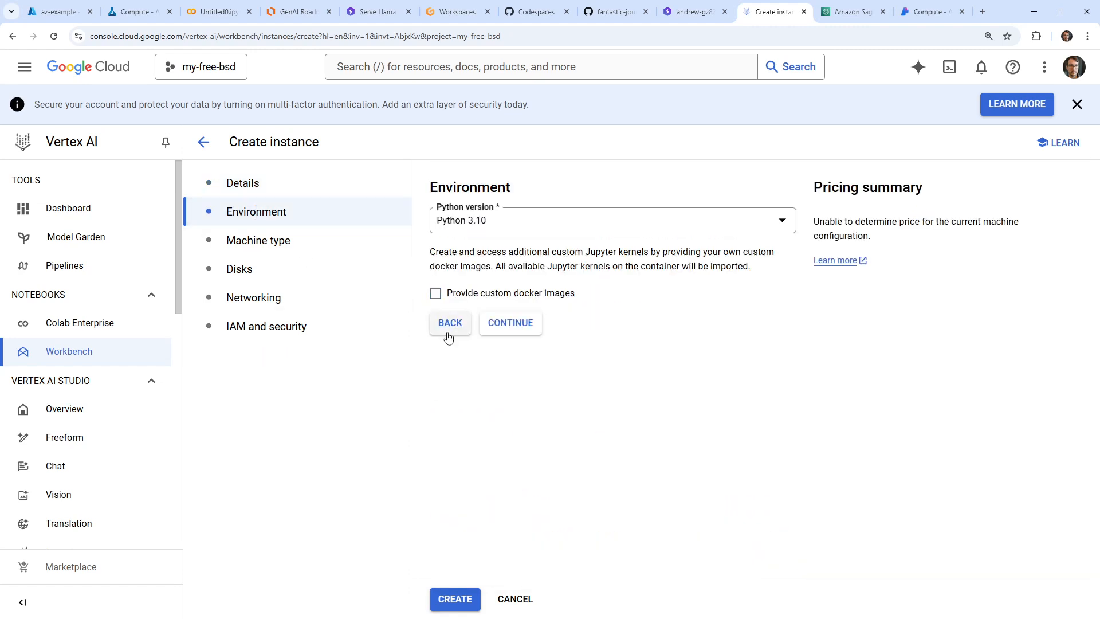
left_click(306, 194)
scroll(536, 459, "down", 3)
left_click(518, 521)
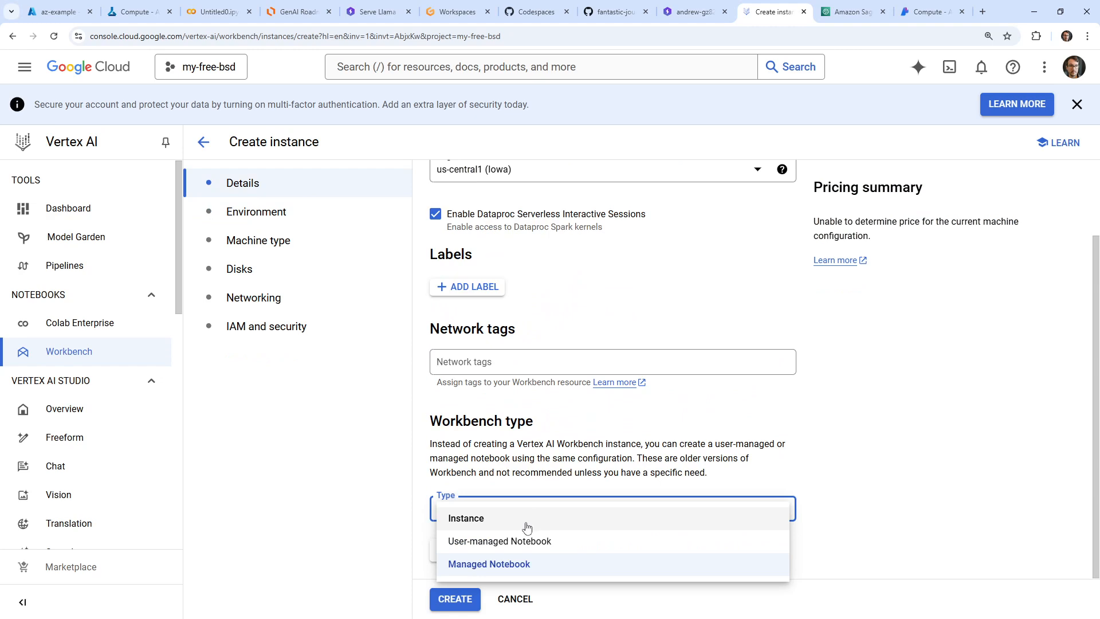
left_click(526, 526)
scroll(527, 515, "up", 2)
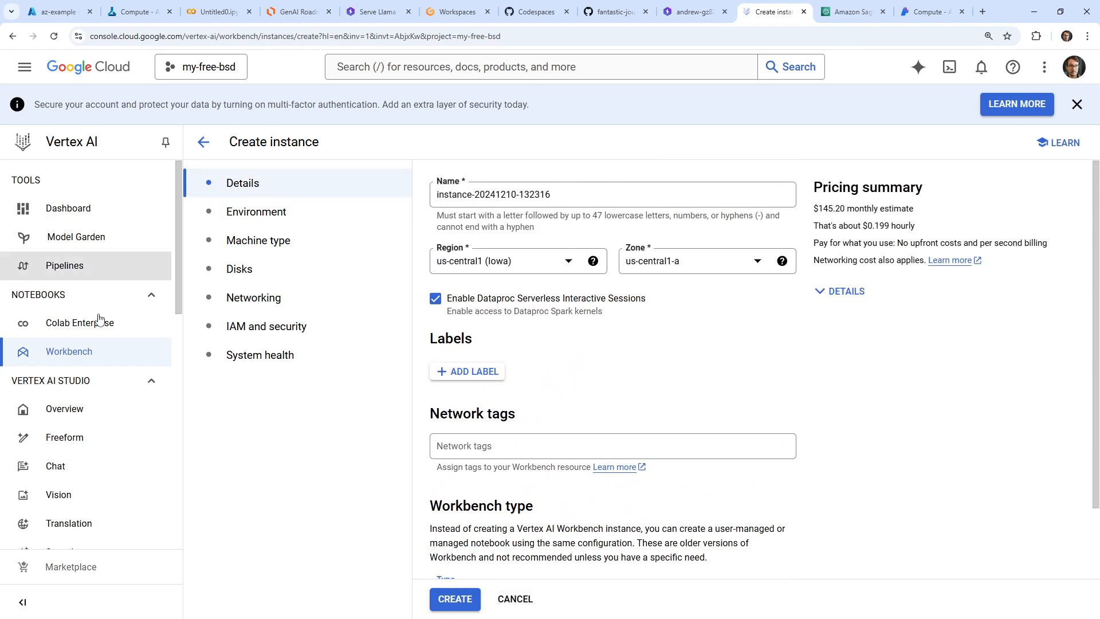
left_click(78, 351)
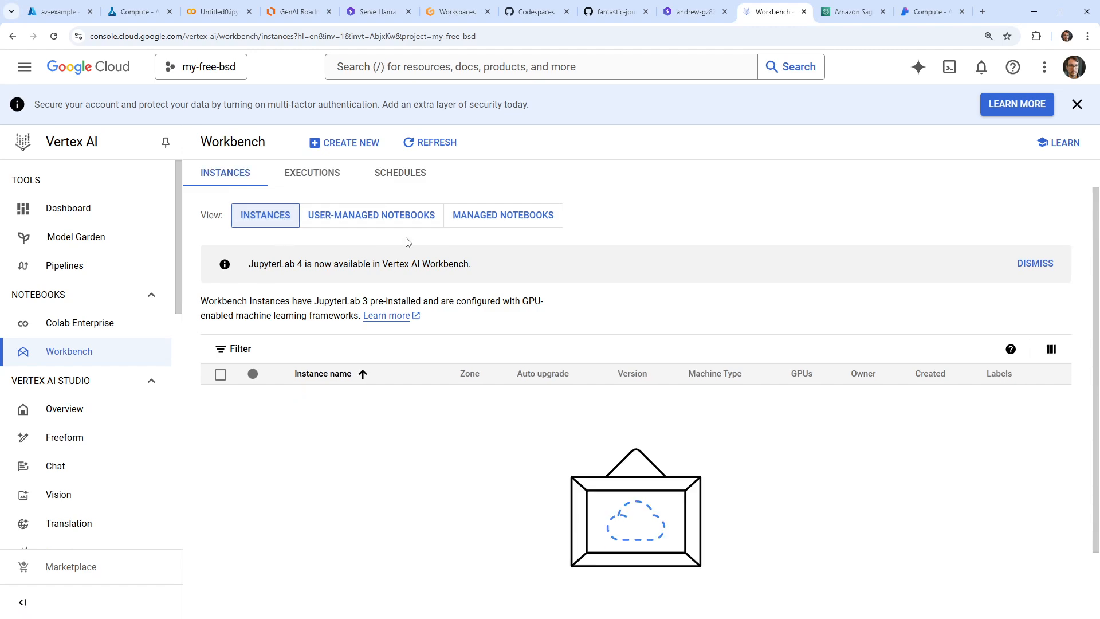
Start a new Workbench instance, check its default machine type and open the advanced creation options
left_click(339, 142)
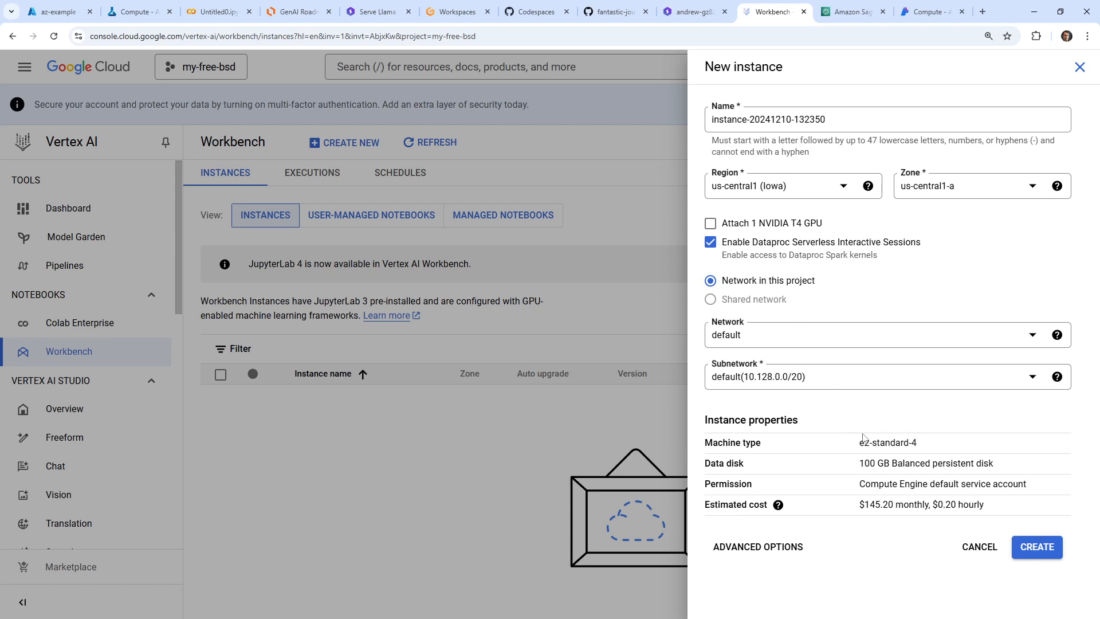
left_click_drag(863, 437, 958, 451)
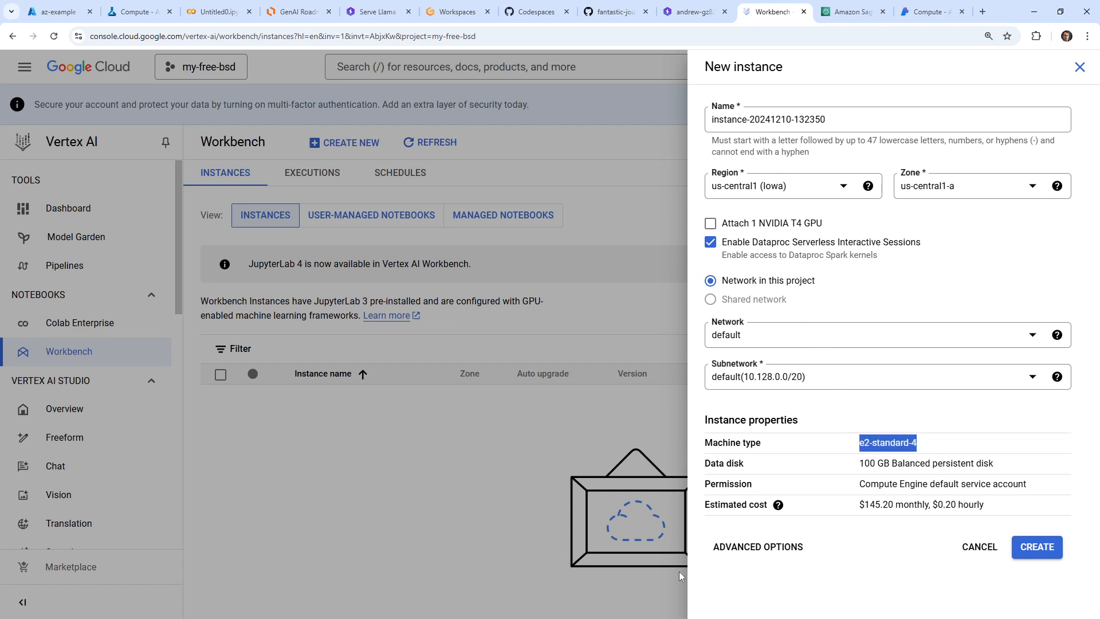
left_click(715, 546)
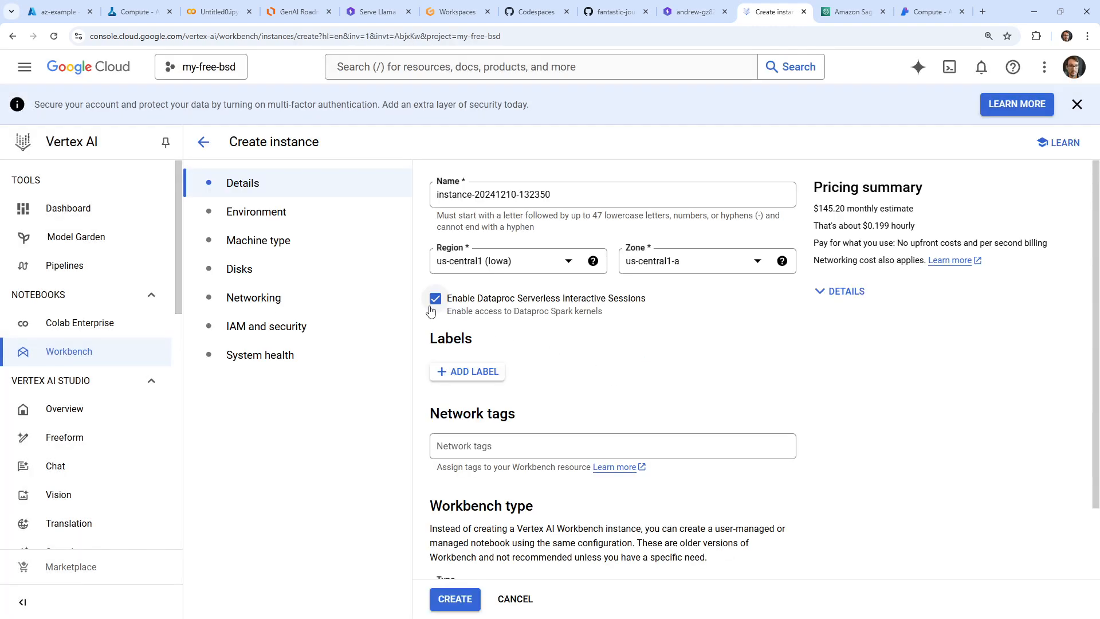
scroll(452, 310, "down", 2)
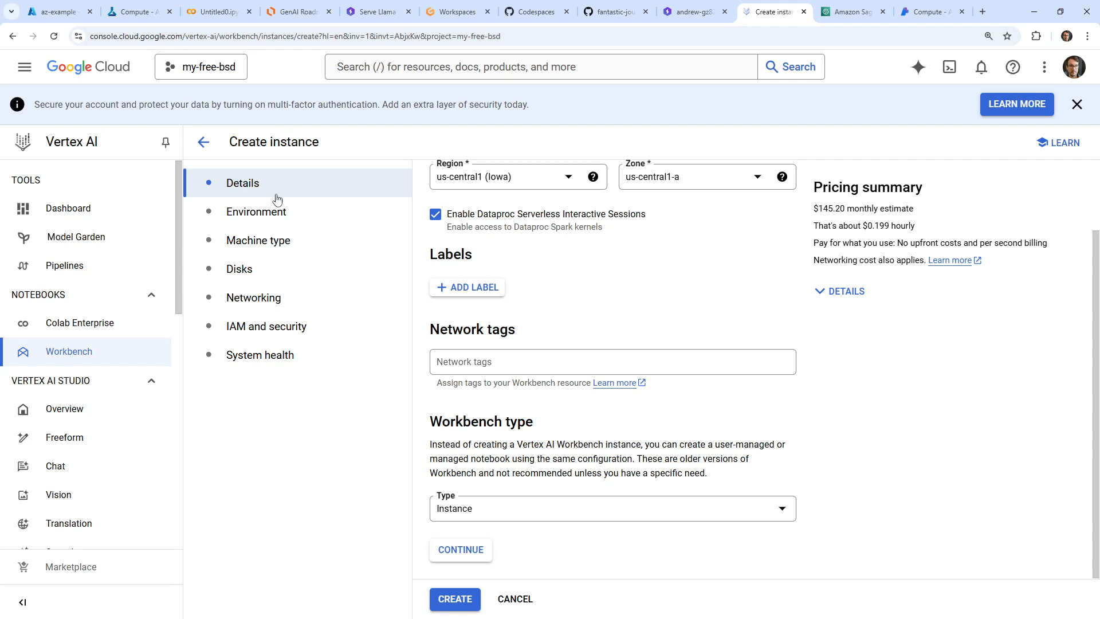
Compare the price estimates of the E2, N2 and N1 machine series and choose N1 with n1-standard-2
left_click(309, 241)
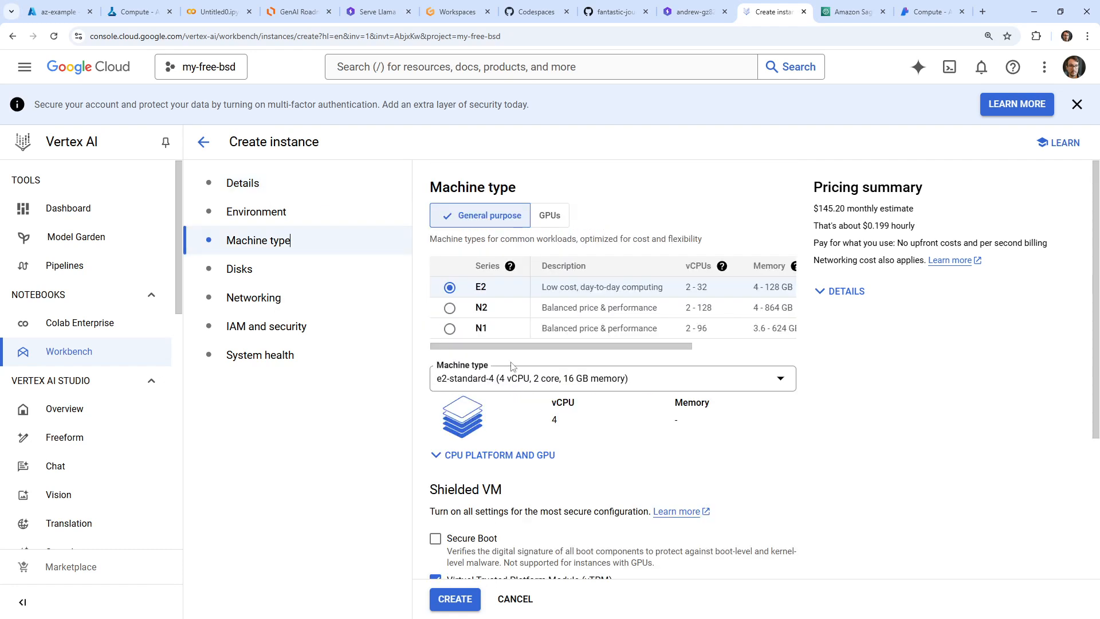
left_click(449, 329)
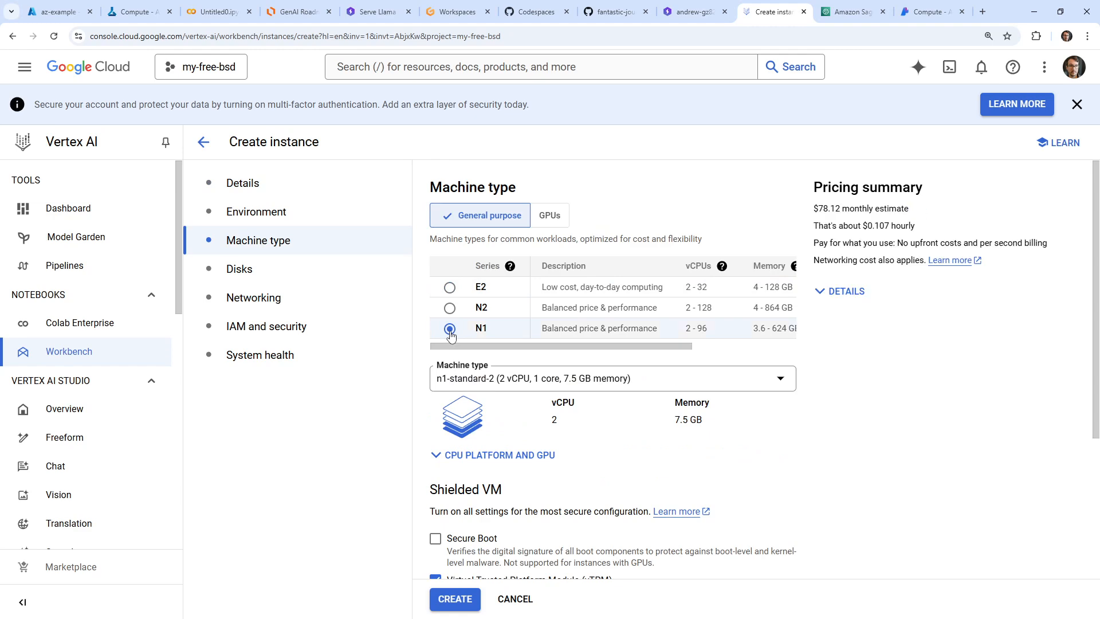
left_click(450, 287)
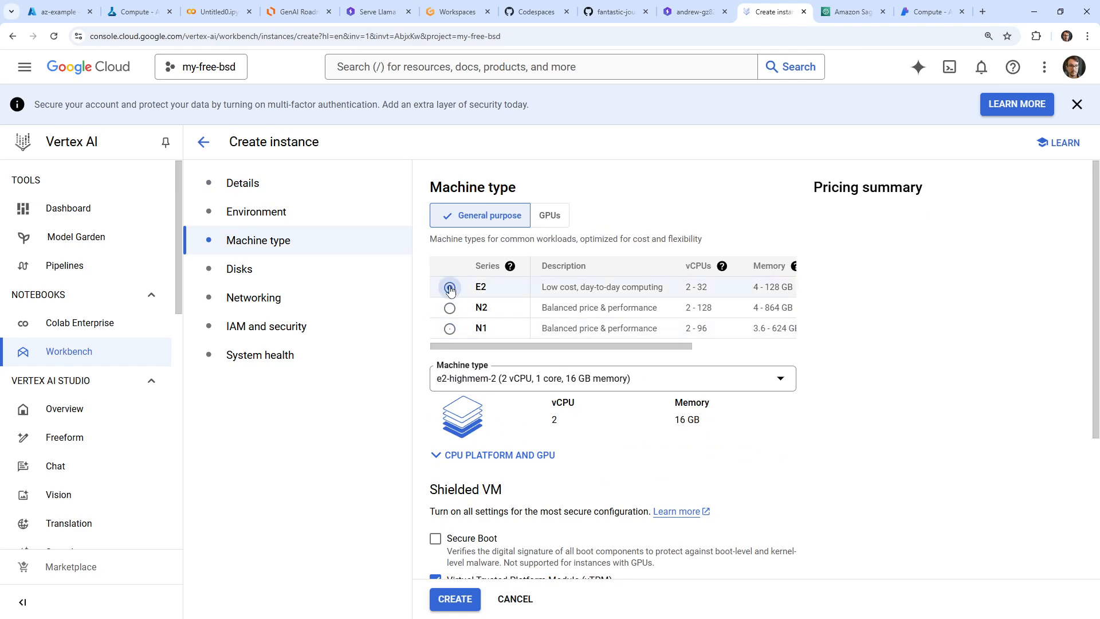
left_click(450, 329)
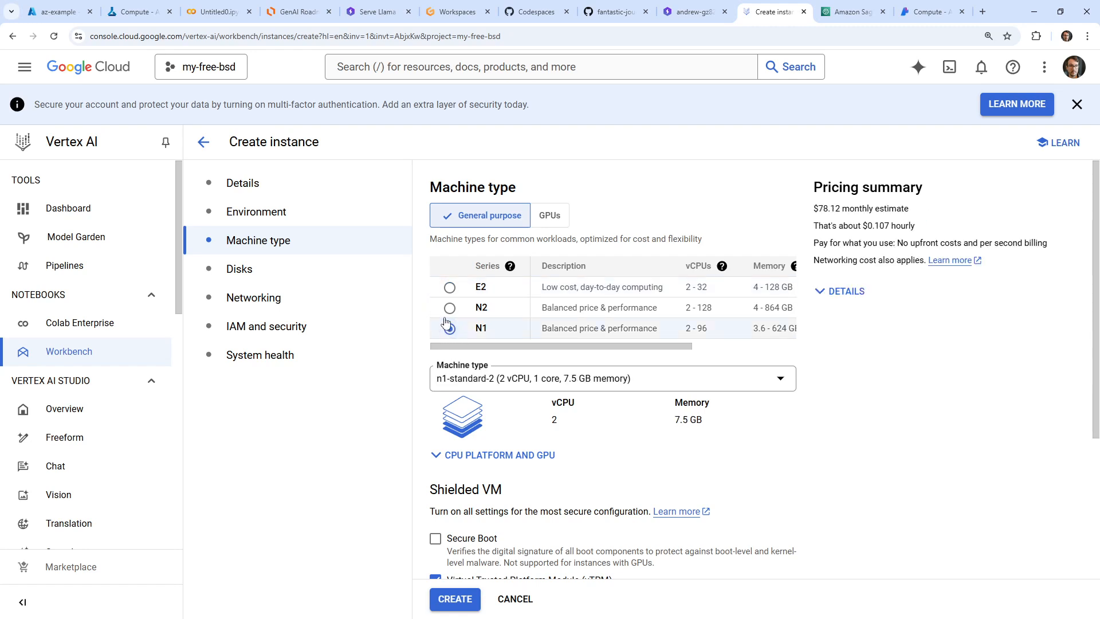
key("Up")
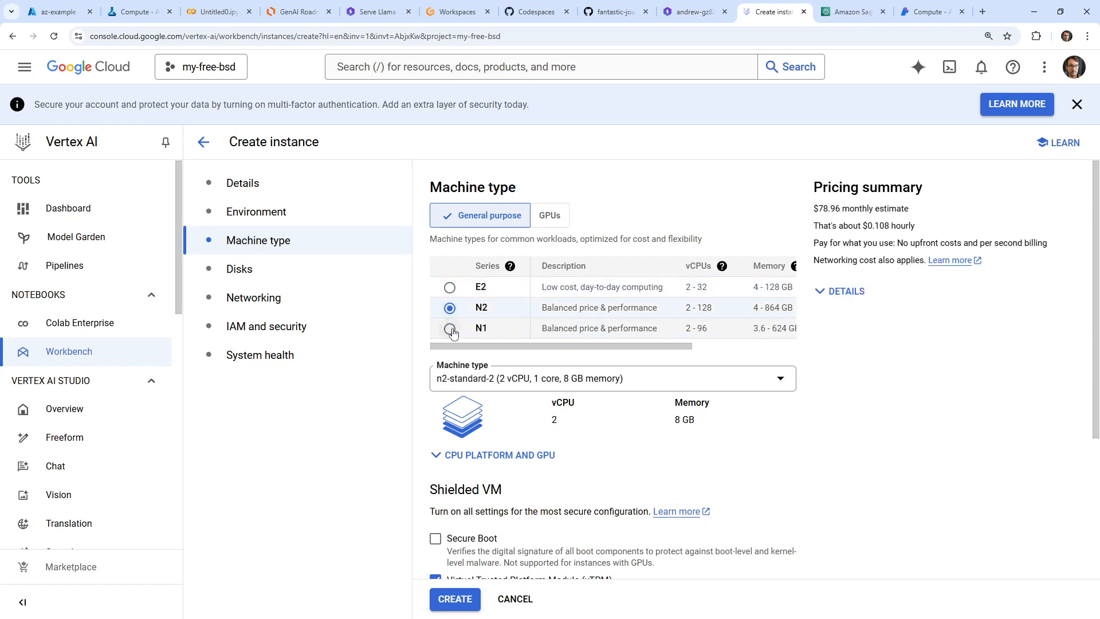
left_click(450, 330)
Set the inactivity time before idle shutdown to 10 minutes and create the instance
scroll(432, 368, "down", 4)
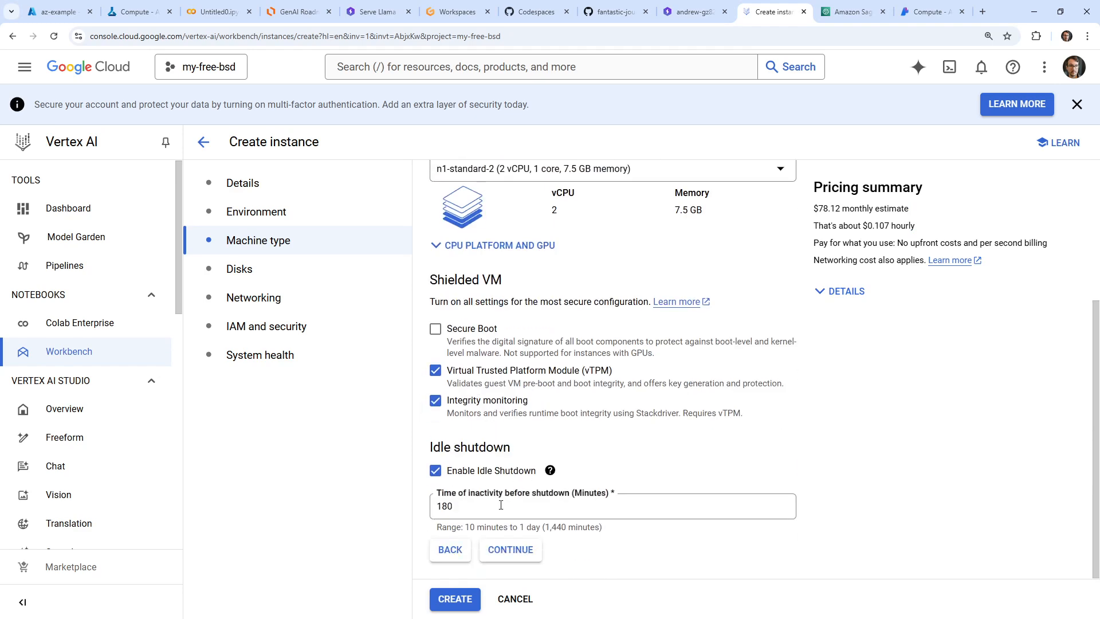
left_click_drag(501, 505, 426, 501)
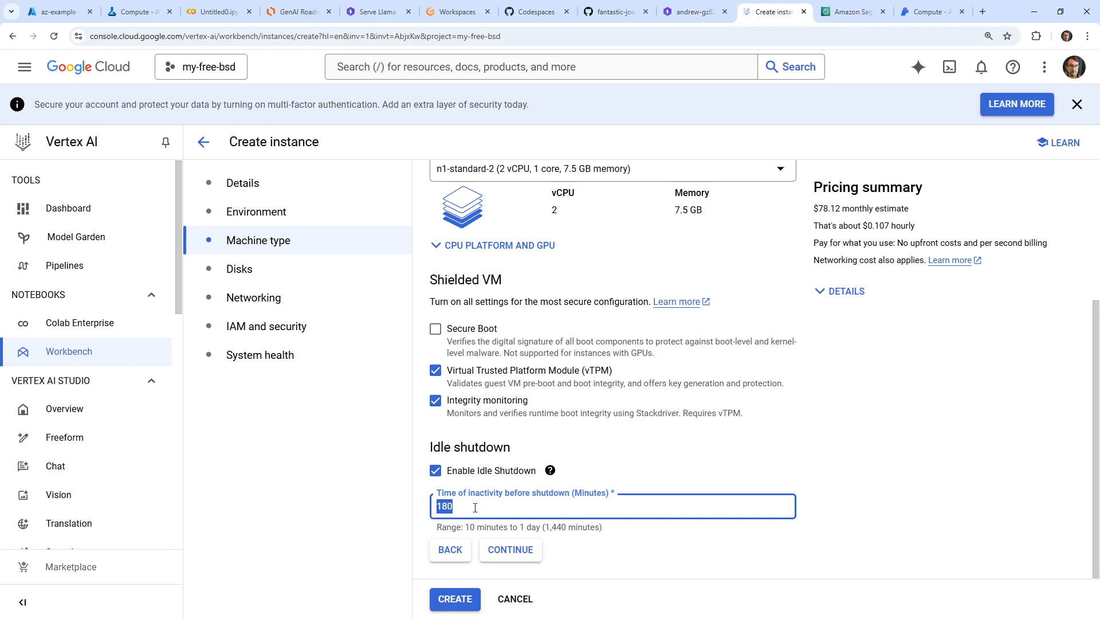
type("10")
left_click(454, 599)
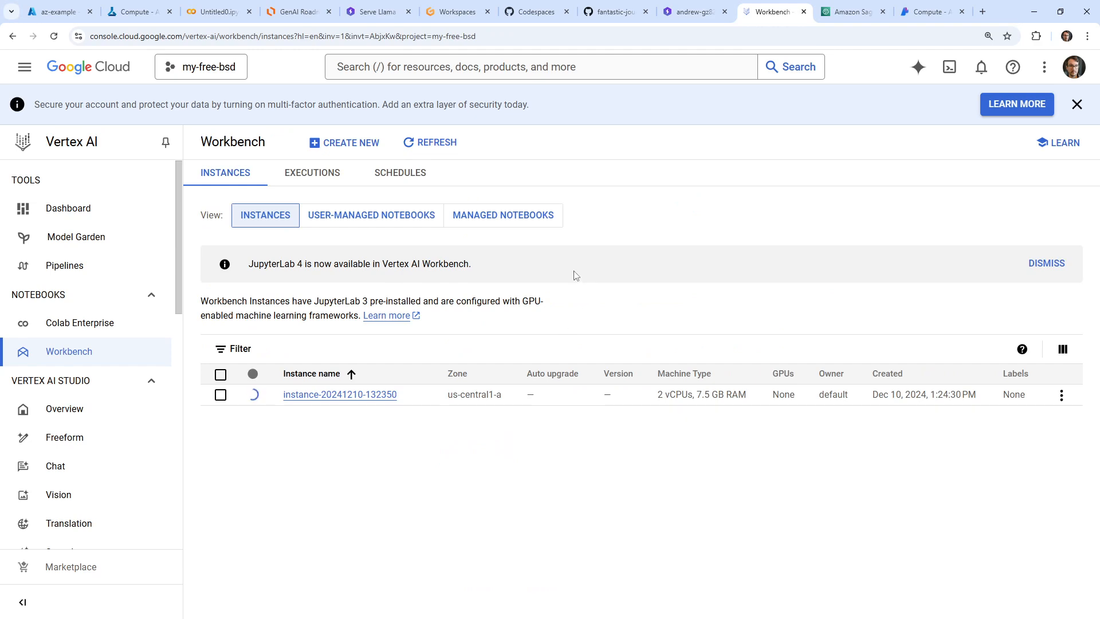
Check the notifications and look through the user-managed notebooks, managed notebooks and Instances views while the instance is being provisioned
left_click(367, 219)
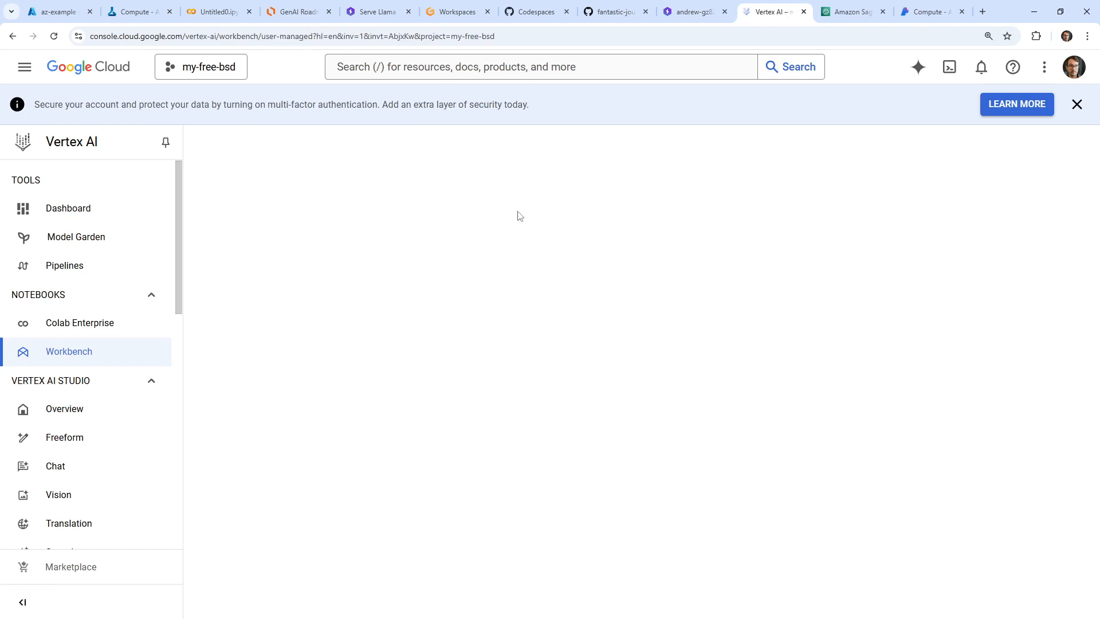
left_click(981, 69)
left_click(982, 69)
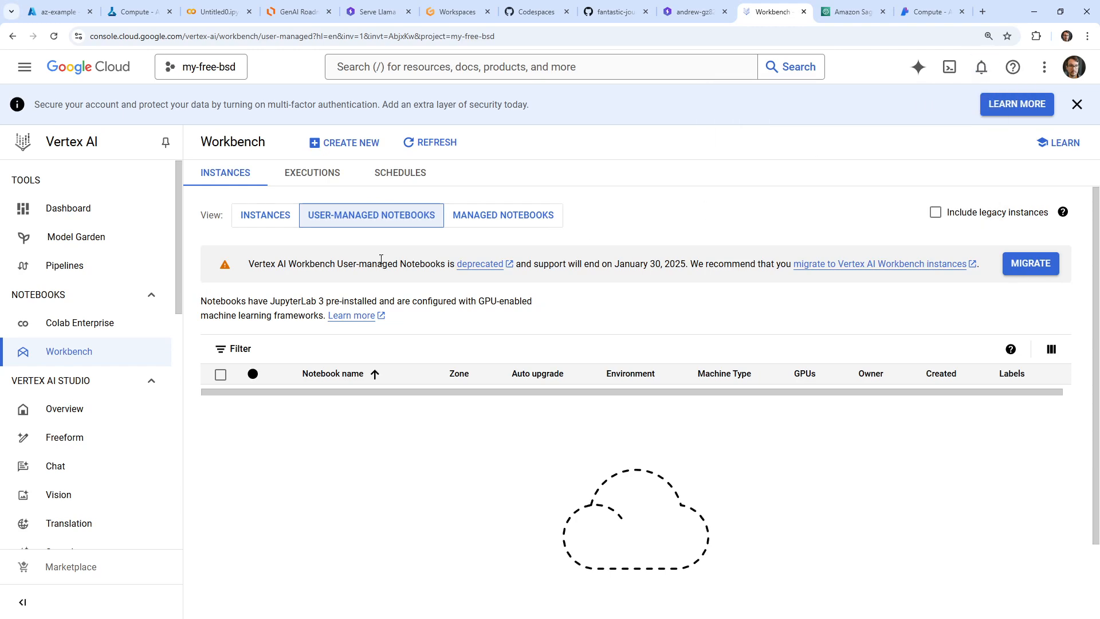
left_click(255, 216)
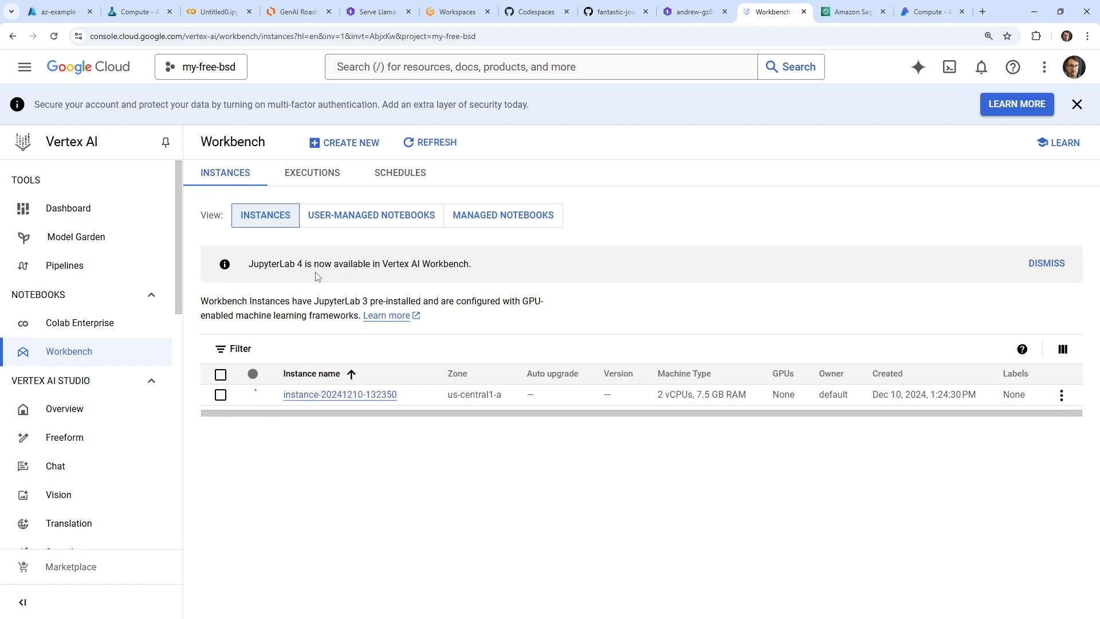
left_click(385, 223)
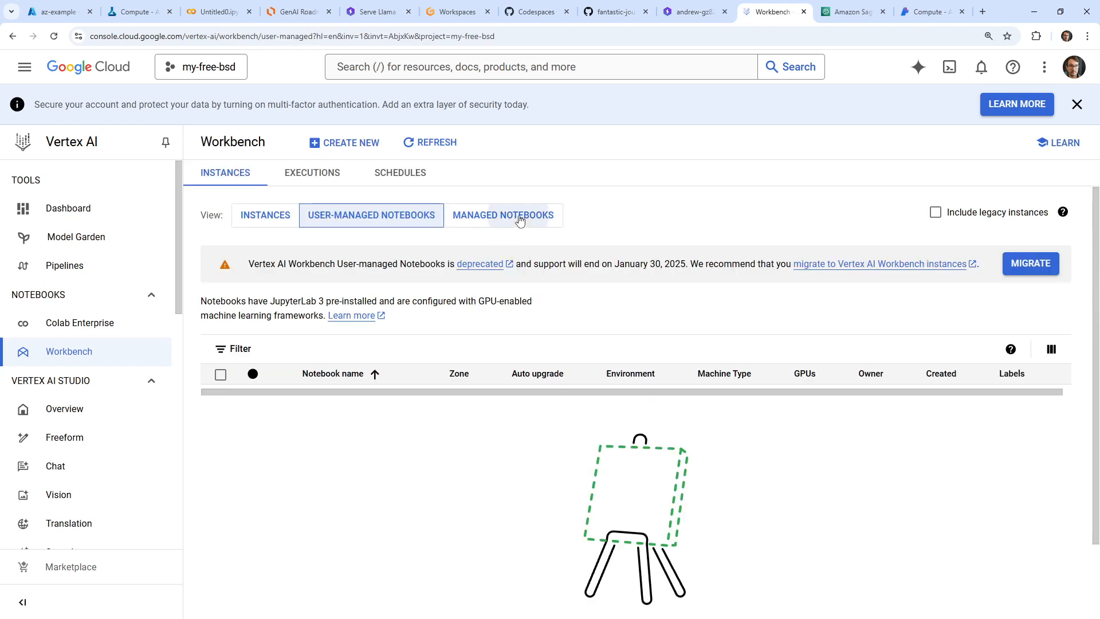
left_click(521, 220)
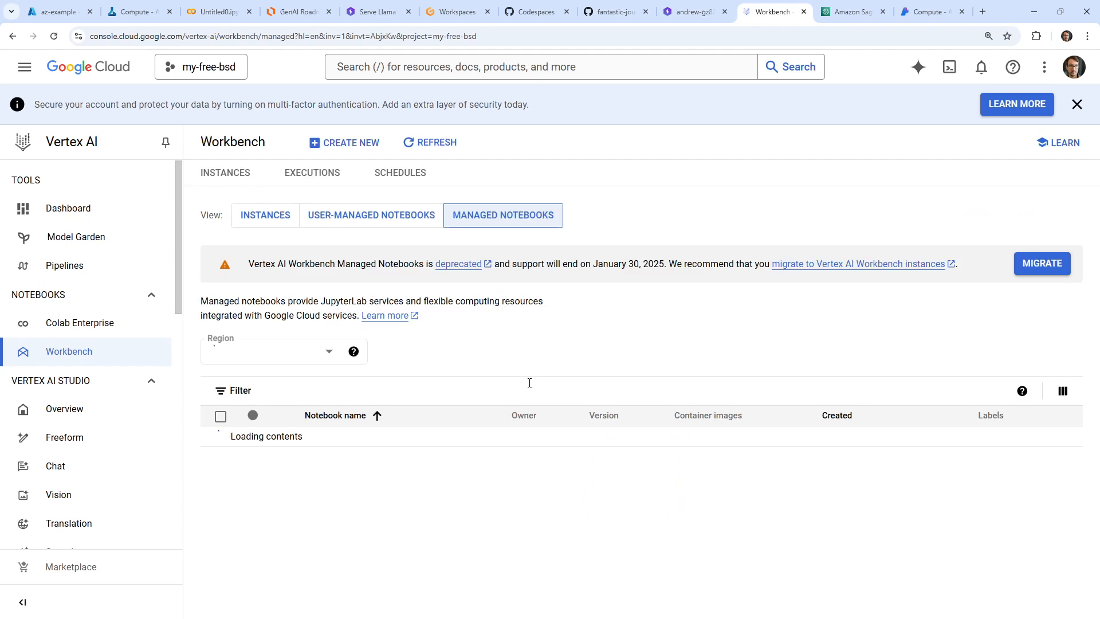
left_click(275, 224)
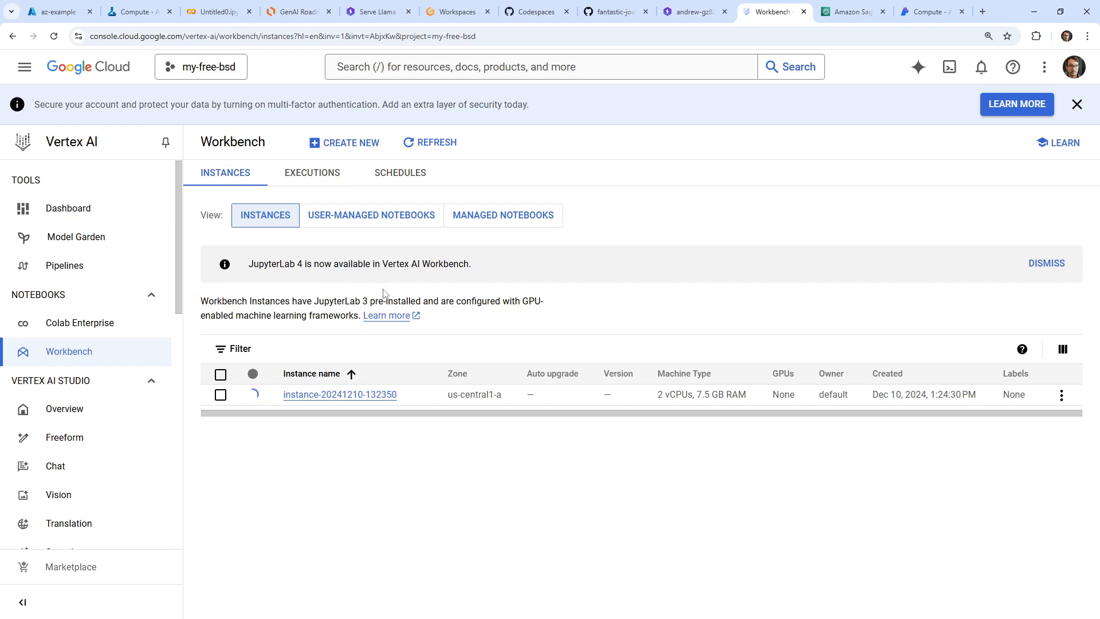
Look at Colab Enterprise, return to Workbench and check which actions are available for the new instance
left_click(108, 331)
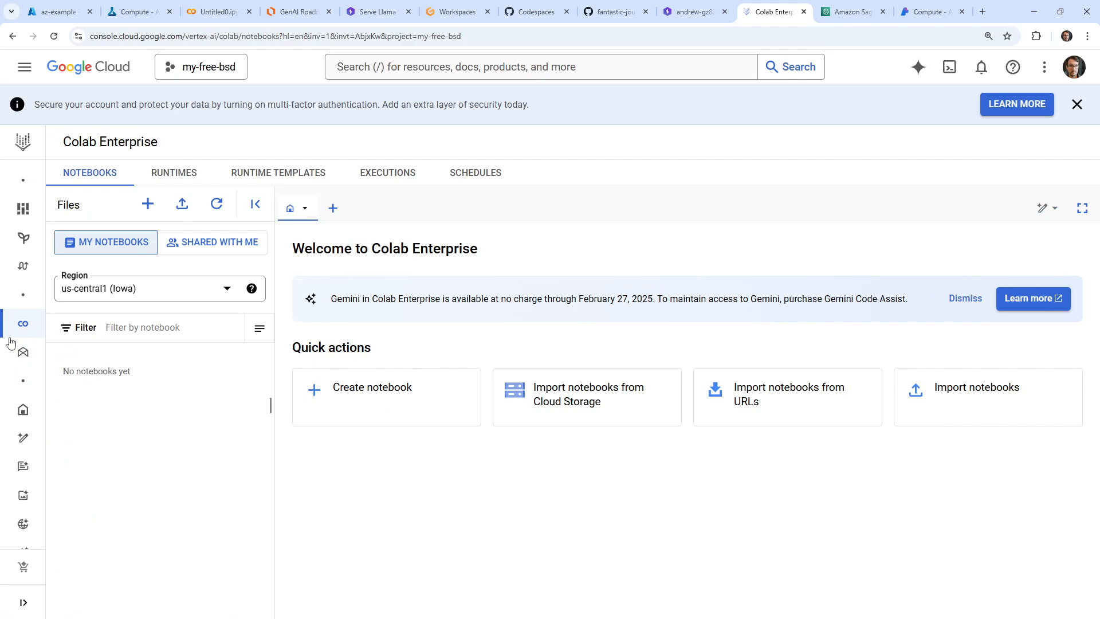
mouse_move(12, 344)
left_click(74, 351)
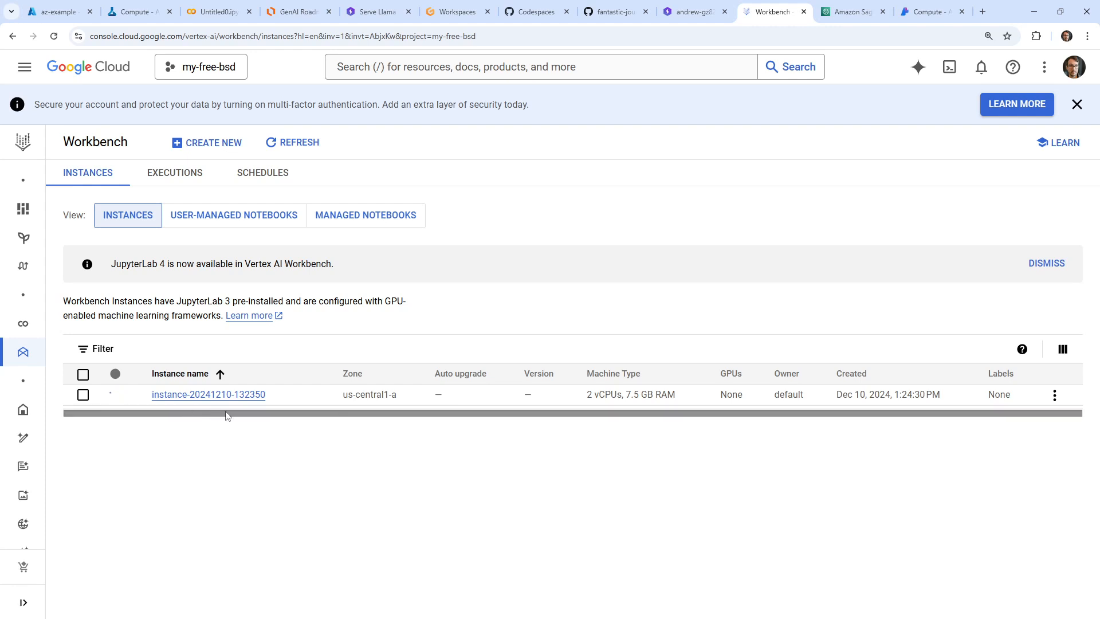
left_click(1055, 395)
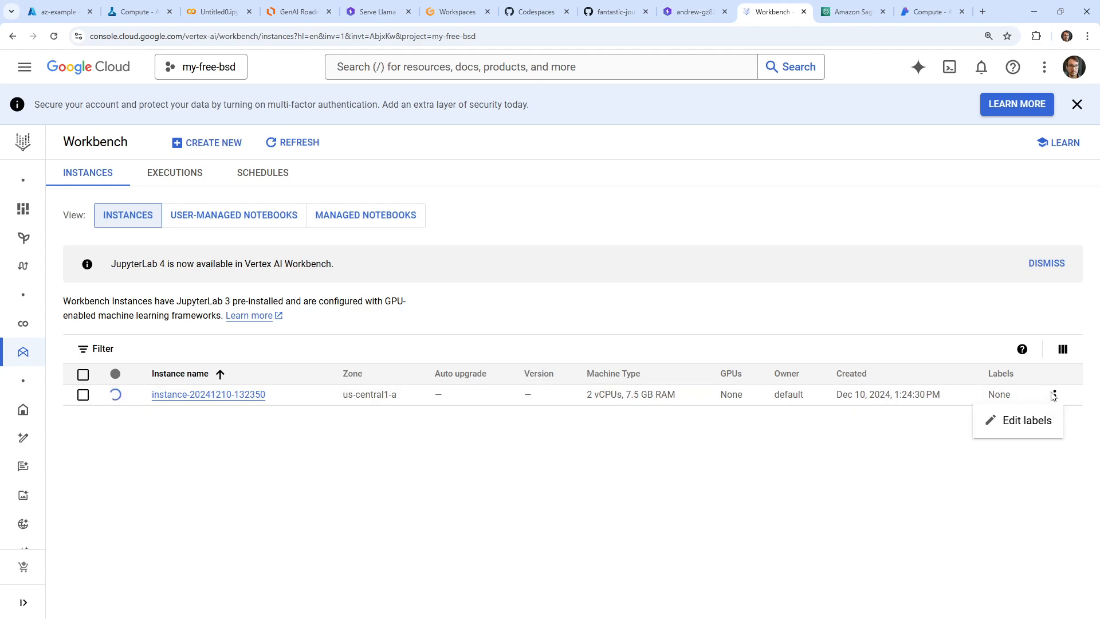
left_click(482, 450)
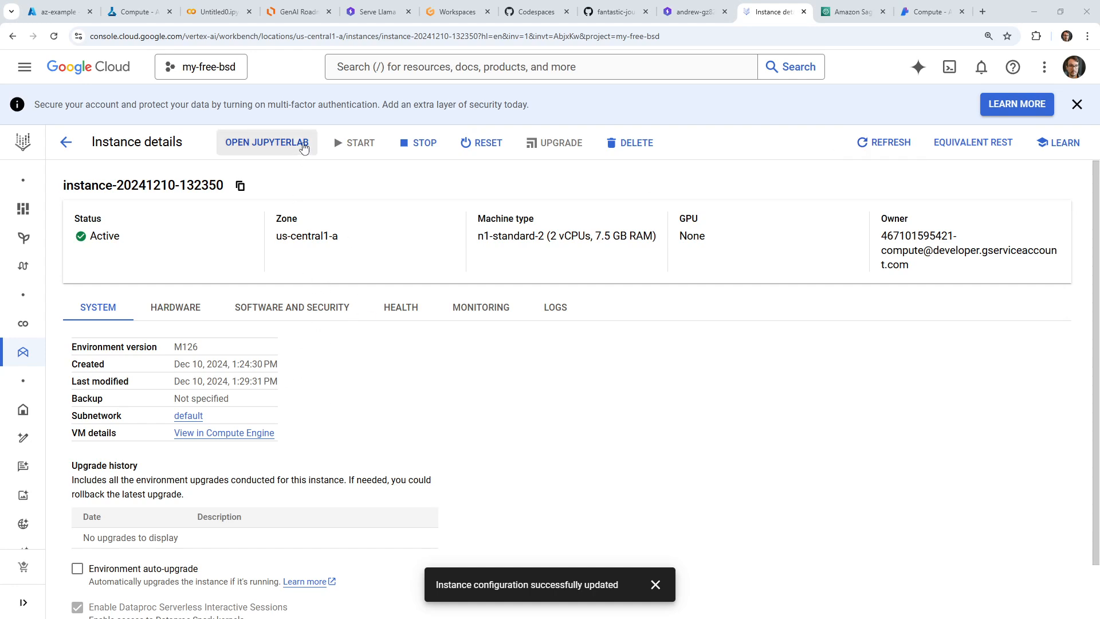
Open JupyterLab on the new instance, look at the Notebook Executor and return to the file browser
left_click(277, 144)
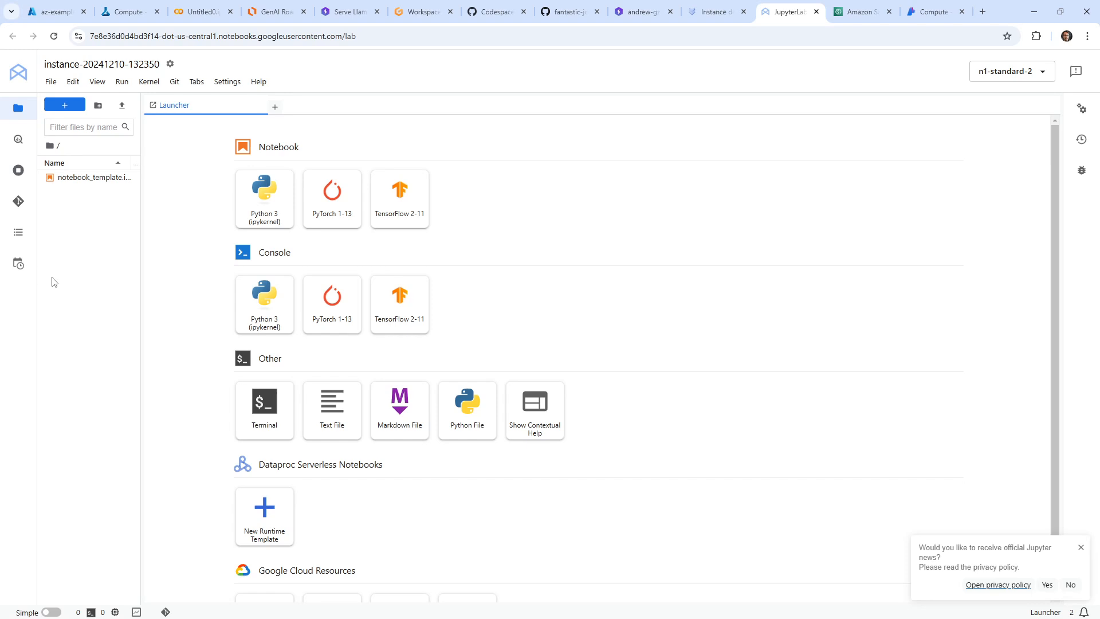
left_click(18, 264)
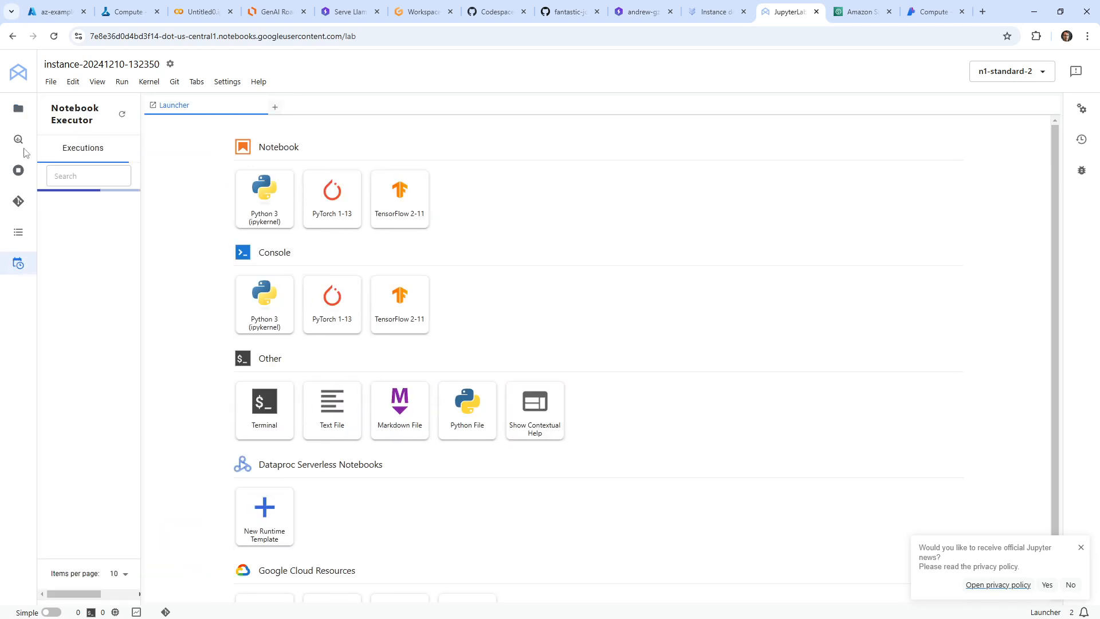
left_click(15, 120)
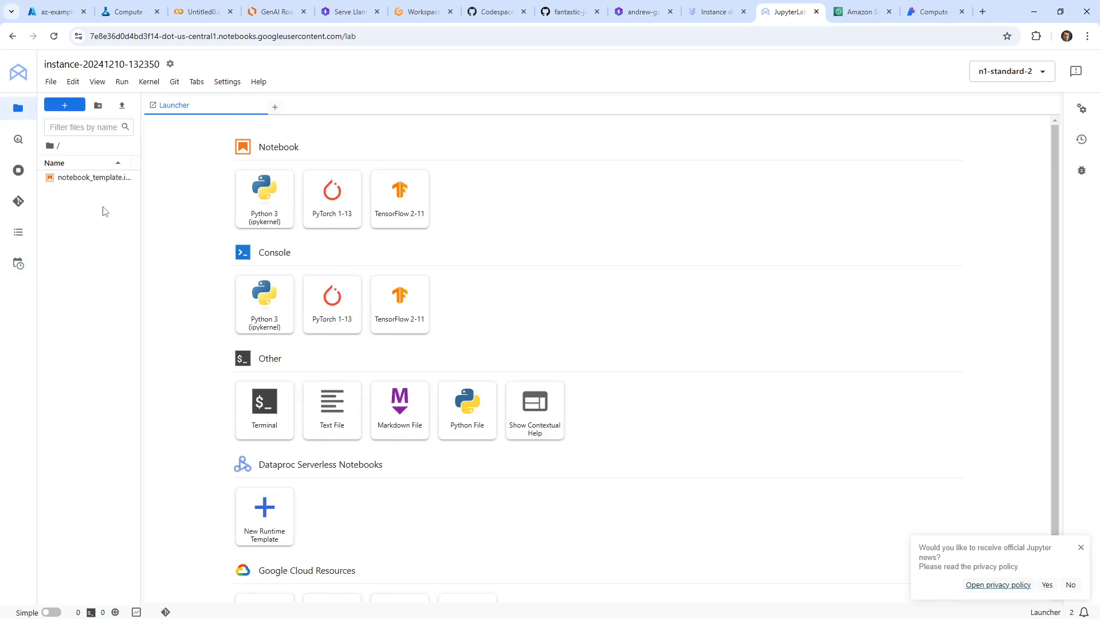
Widen the file browser and open notebook_template.ipynb with the Python 3 (ipykernel) kernel
left_click_drag(141, 193, 176, 198)
double_click(121, 178)
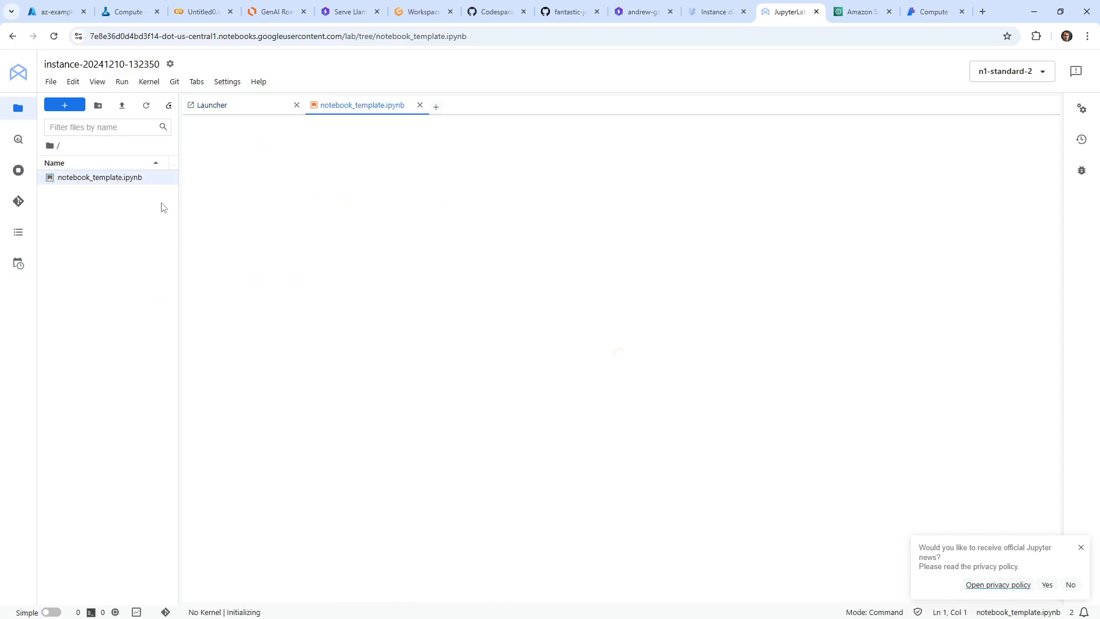
scroll(308, 258, "down", 7)
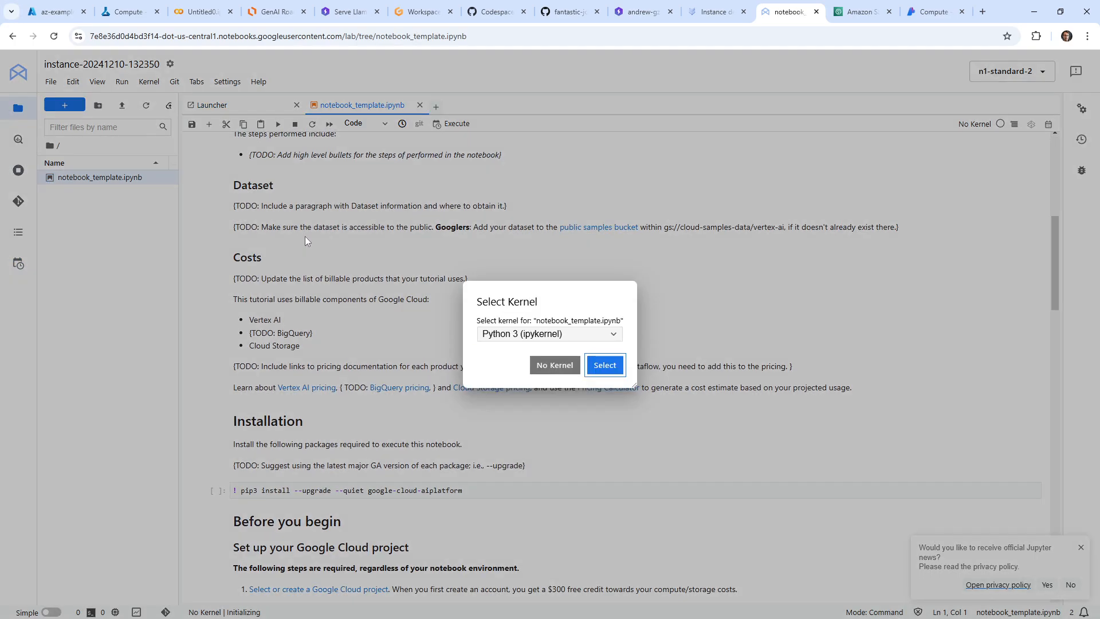
left_click(581, 335)
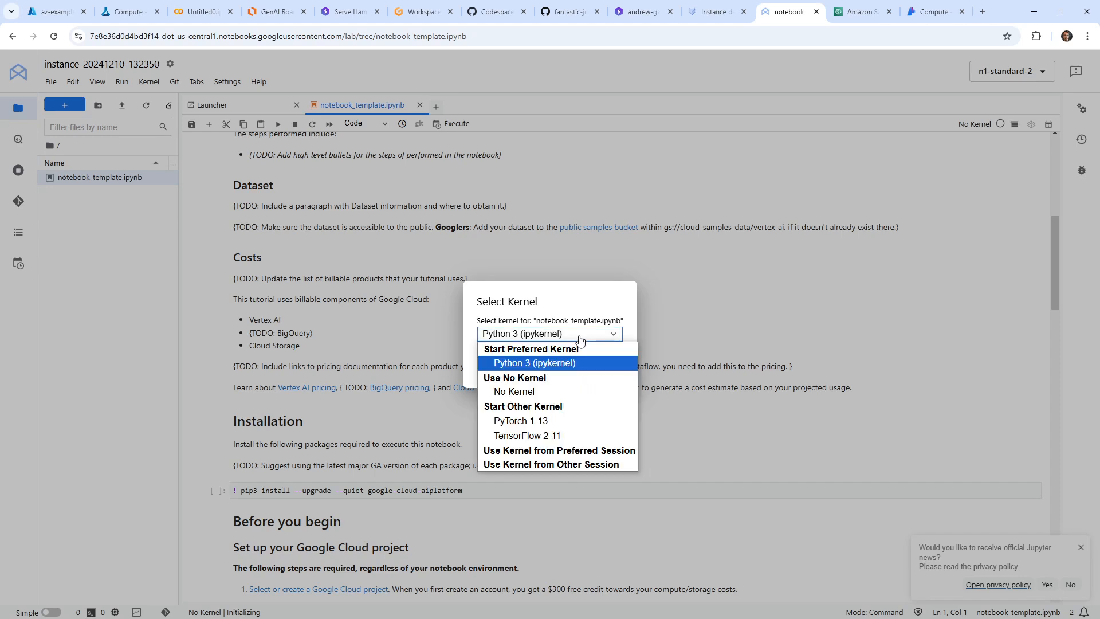
left_click(558, 364)
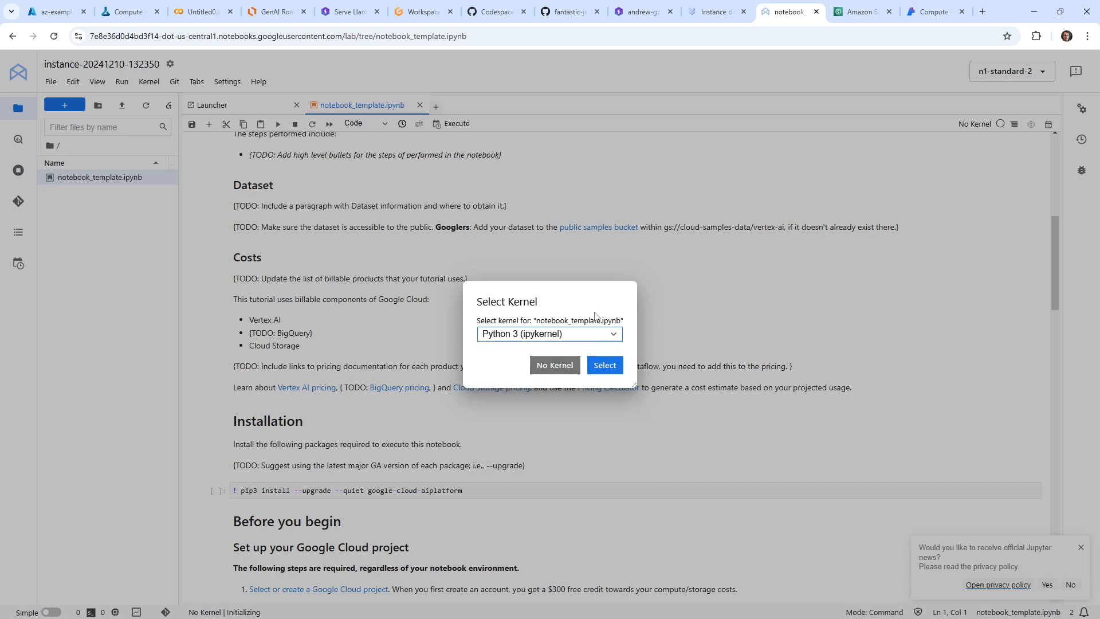
left_click(605, 365)
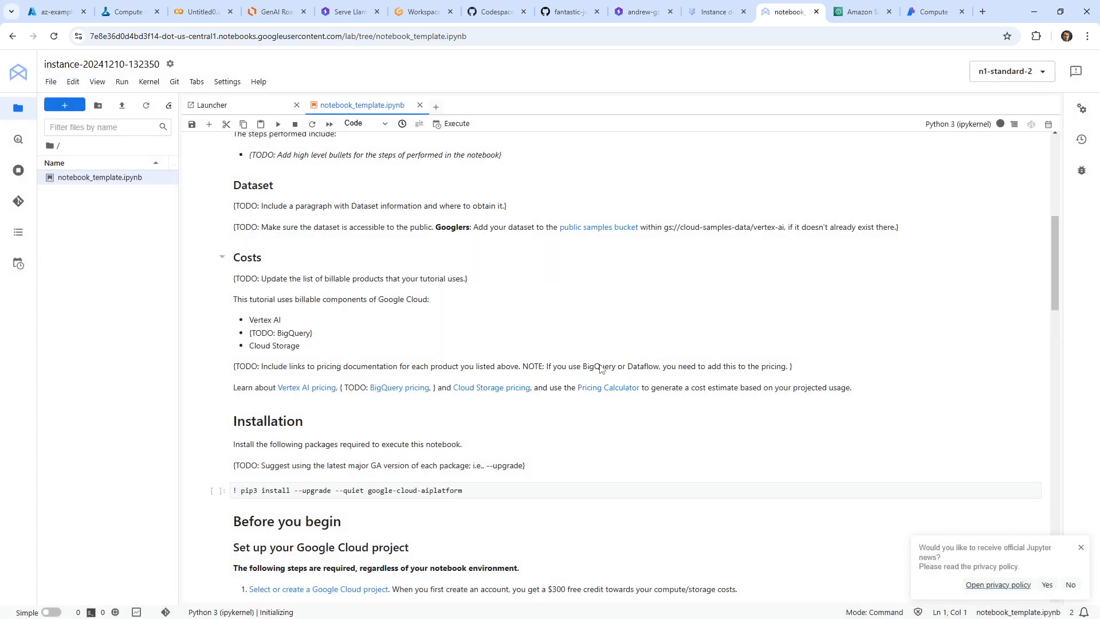
Create a new Python 3 (ipykernel) notebook from the Launcher and run %pip install transformers in its first cell
left_click(206, 105)
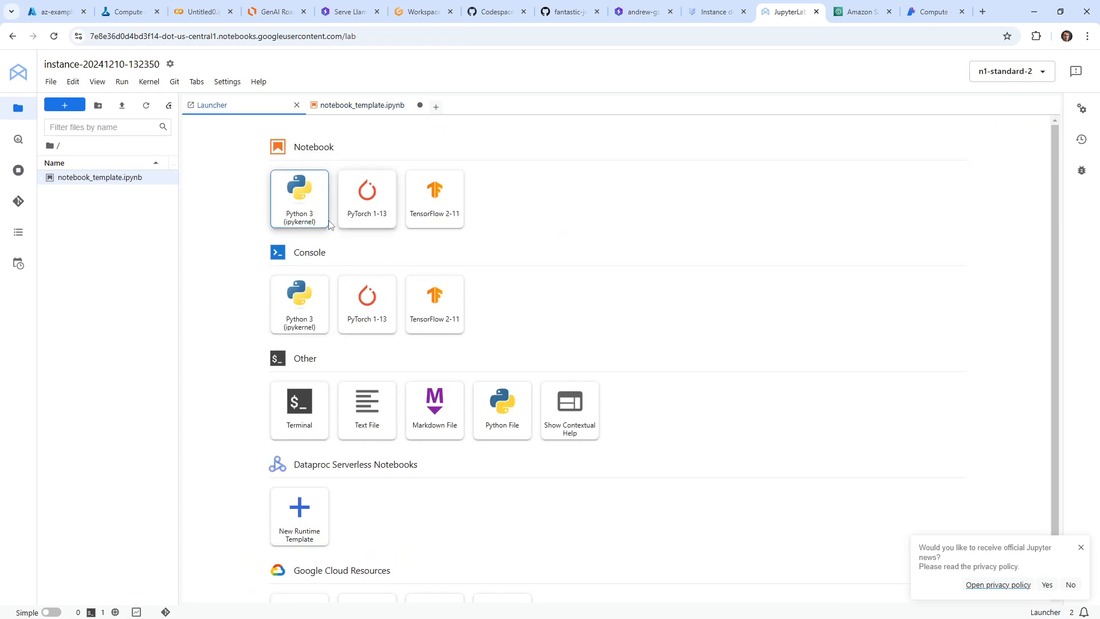
left_click(304, 207)
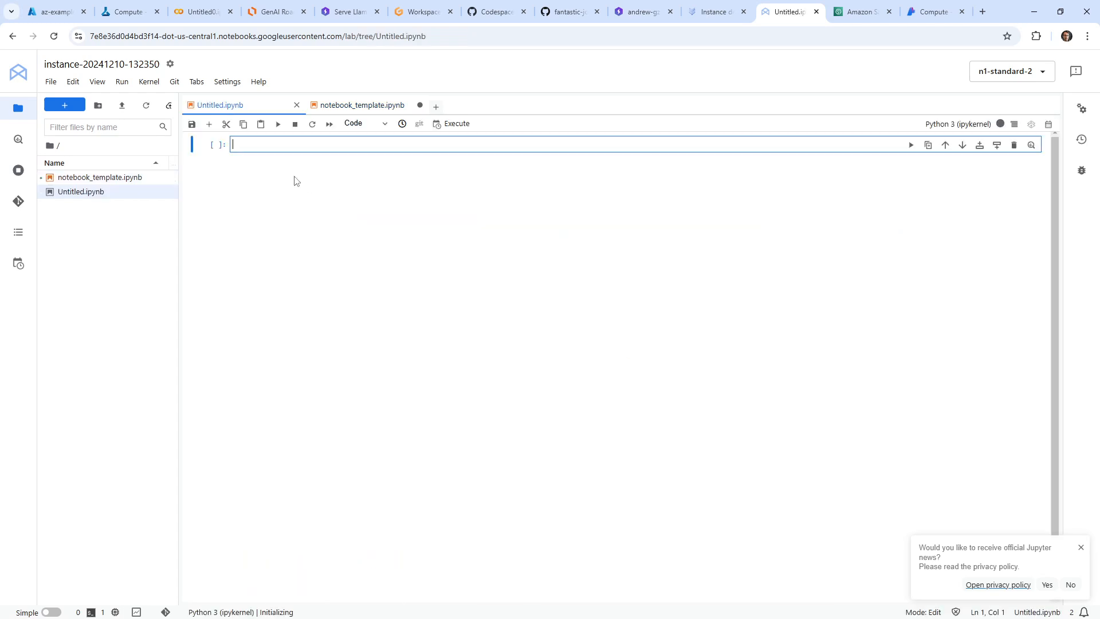
type("%pip ")
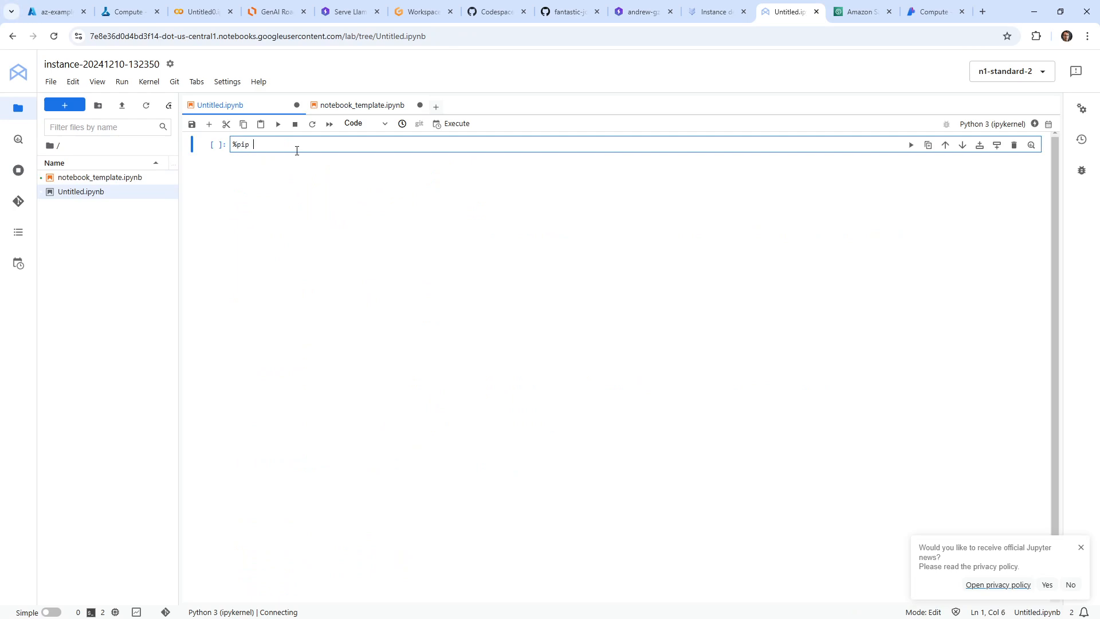
type("instal")
type("ormer")
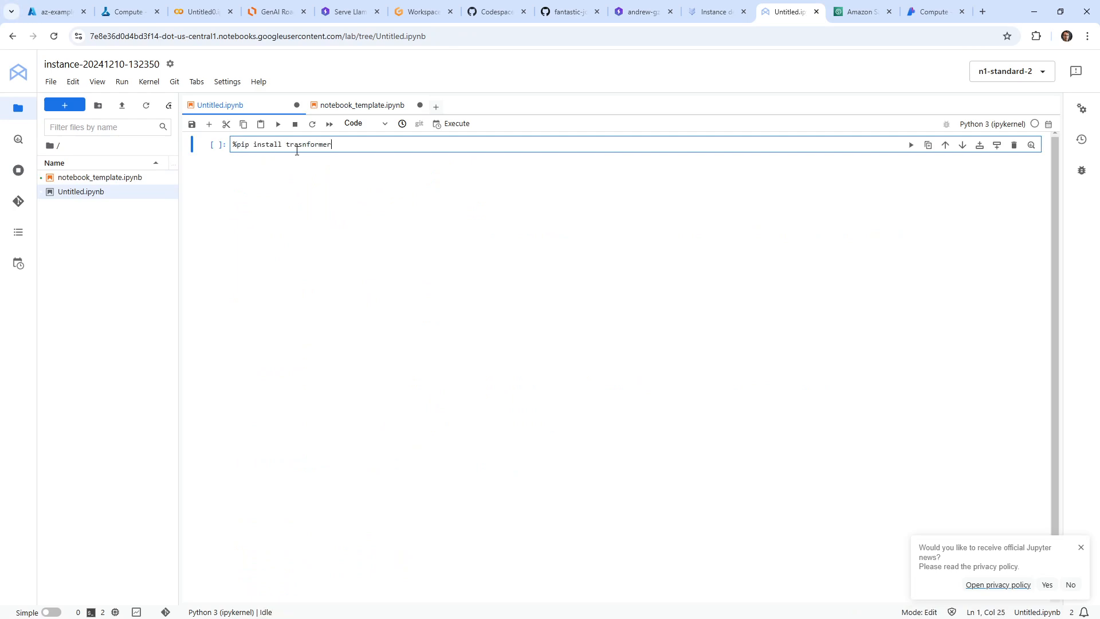
key("BackSpace")
key("BackSpace")
key("BackSpace")
key("BackSpace")
key("BackSpace")
key("BackSpace")
key("BackSpace")
type("nsfor")
left_click(277, 127)
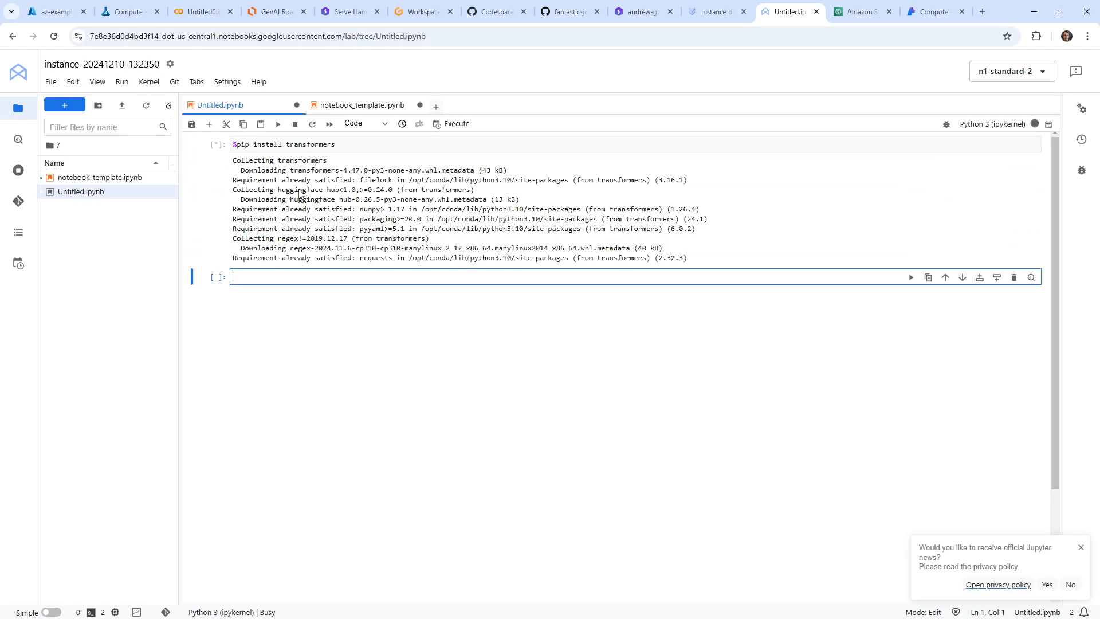
Check the CPU and RAM usage of the n1-standard-2 machine and look at the notebook's property inspector
left_click(1042, 72)
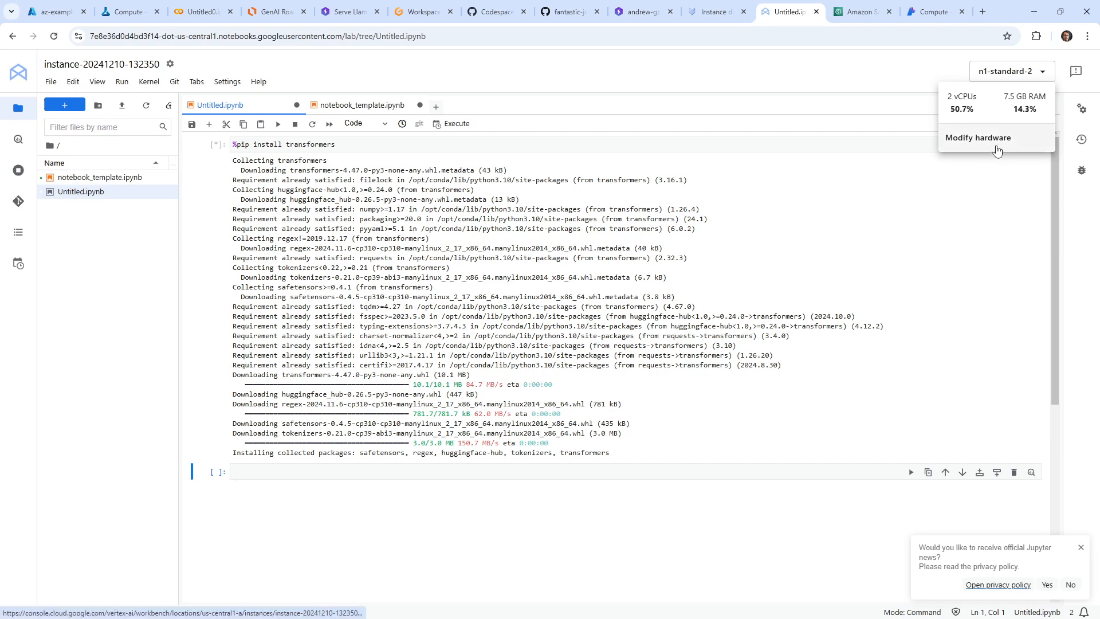
left_click(1083, 110)
left_click(1083, 109)
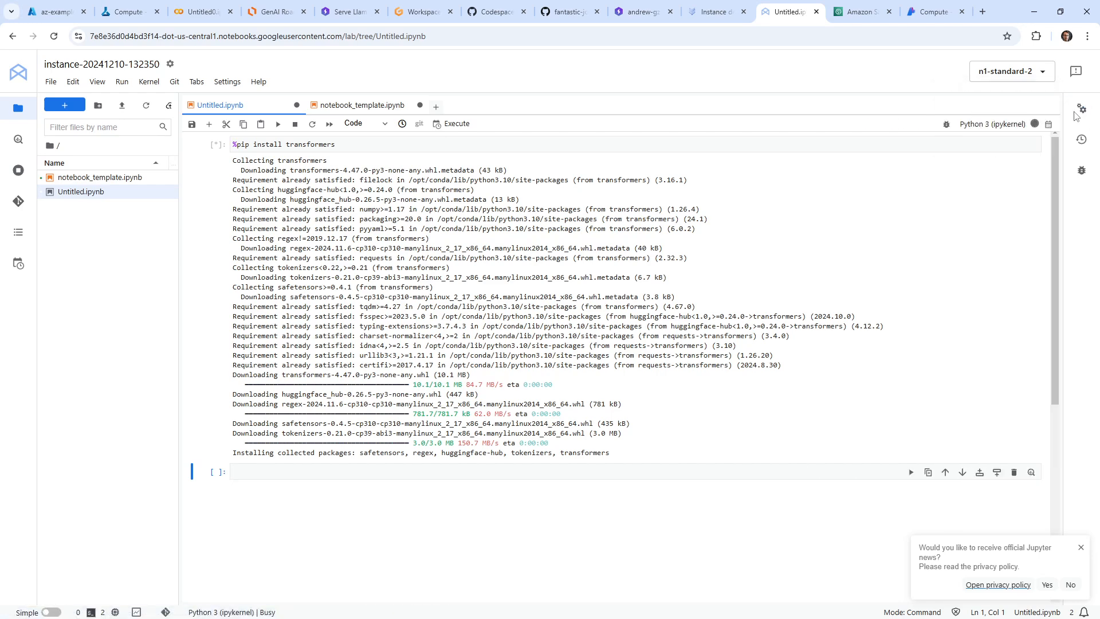
Look at the notebook's table of contents, return to the file browser and check the available kernel actions
left_click(23, 237)
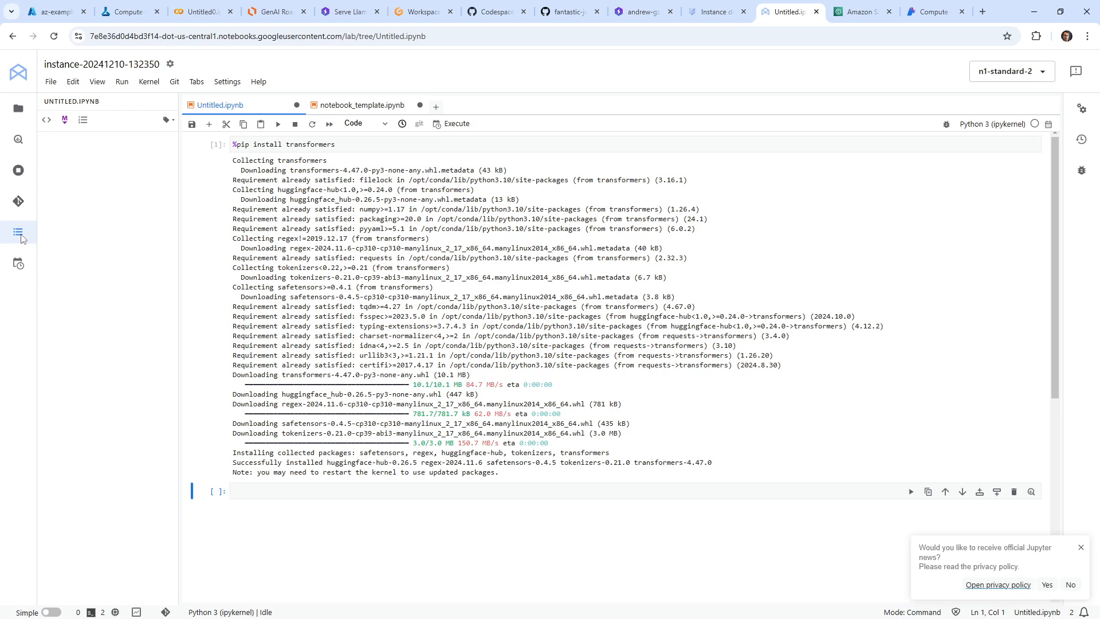
left_click(21, 114)
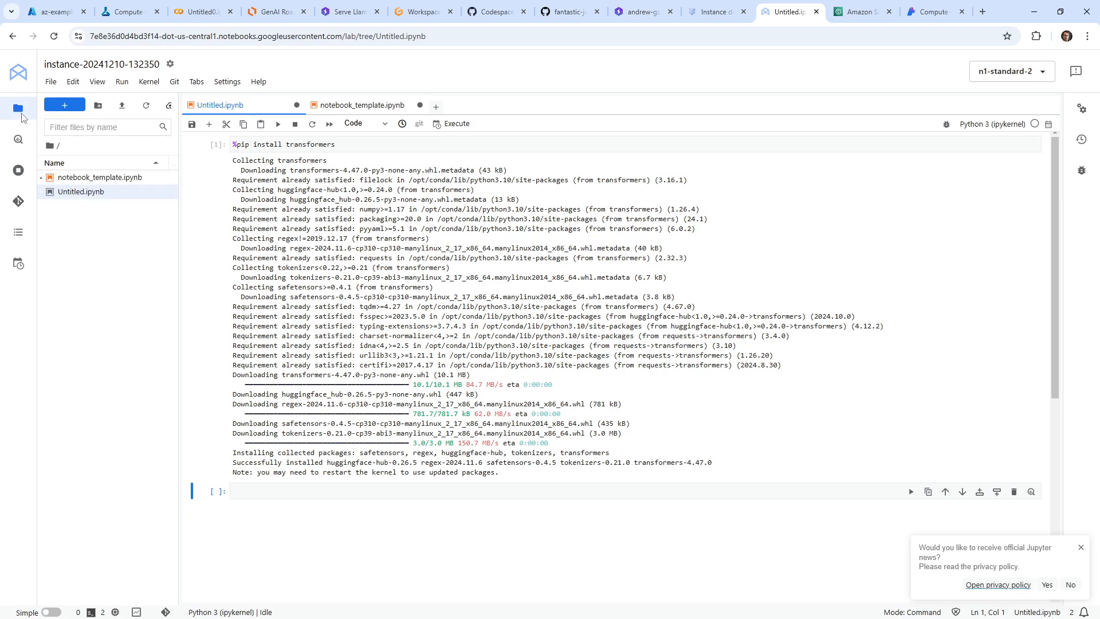
left_click(416, 417)
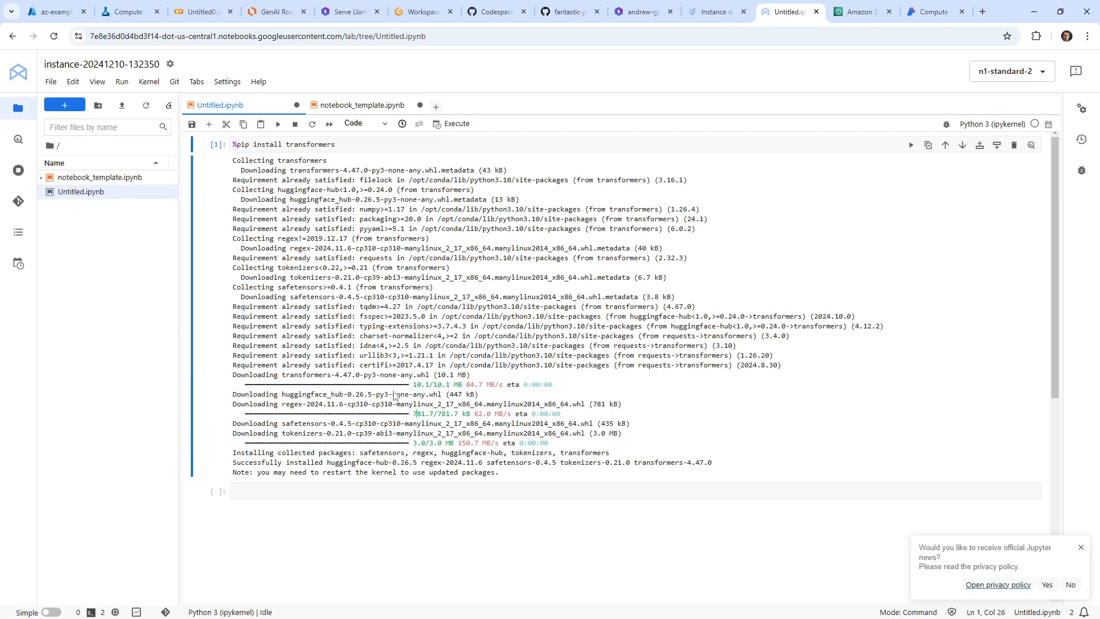
left_click(226, 86)
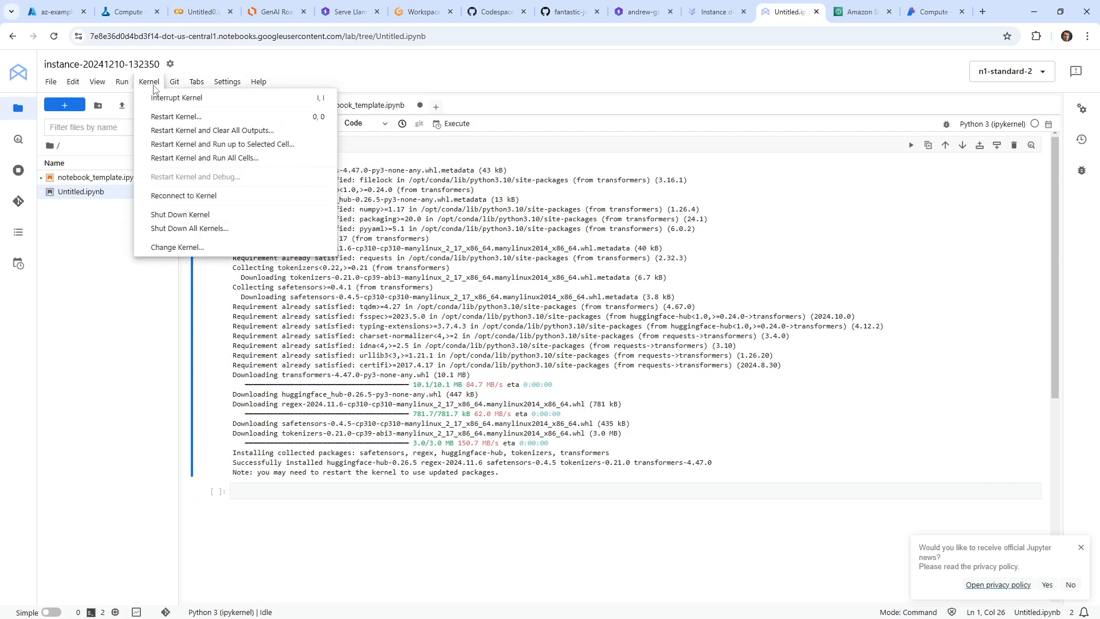
left_click(151, 85)
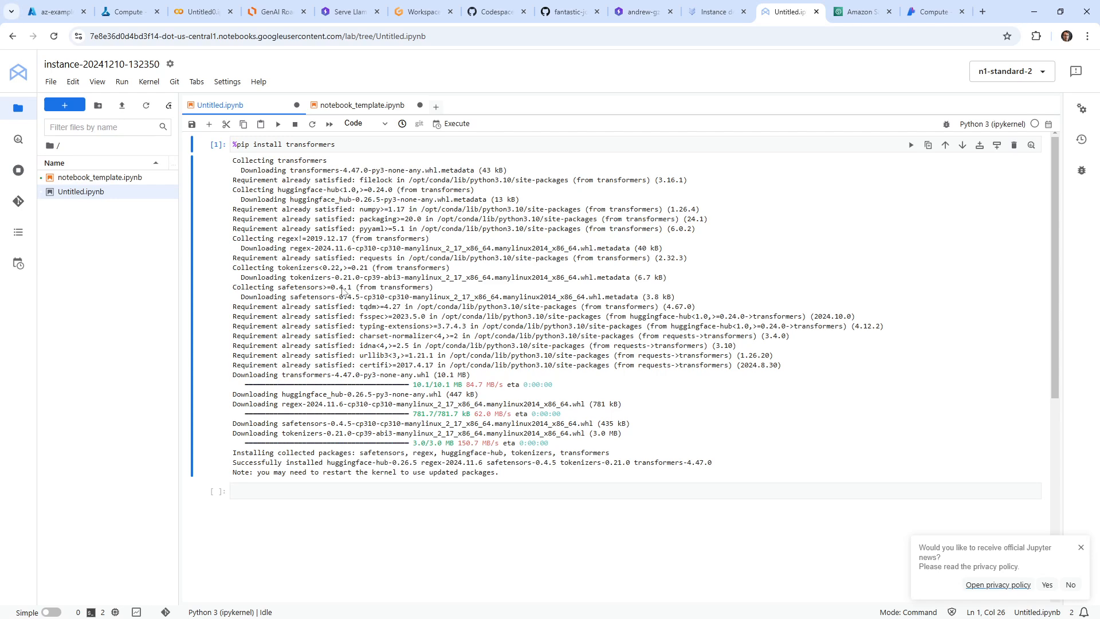
left_click(727, 12)
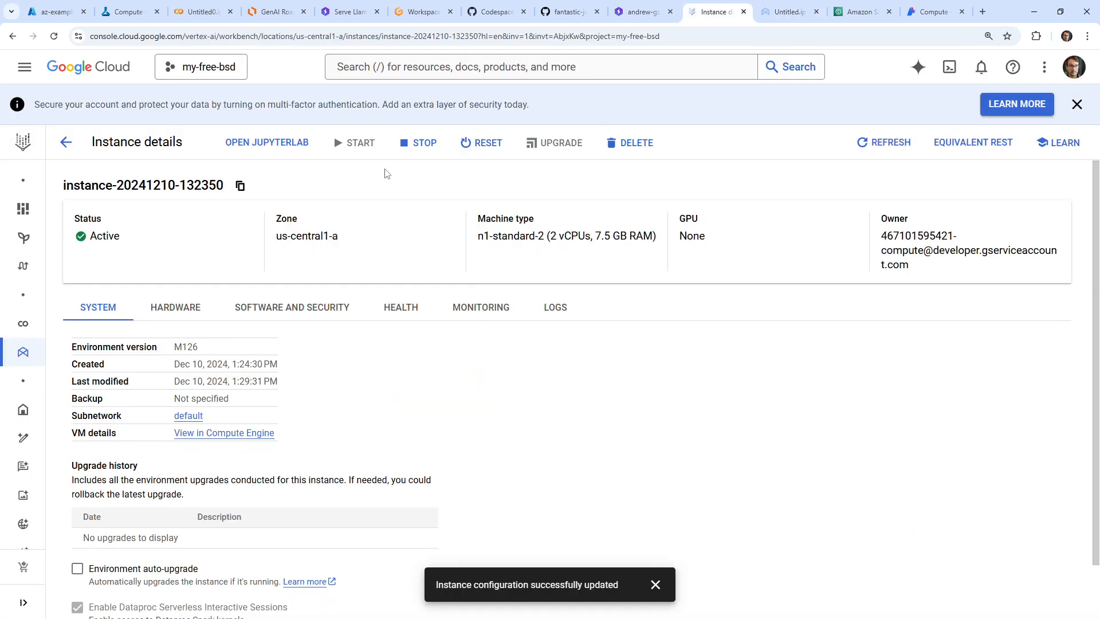
left_click(631, 143)
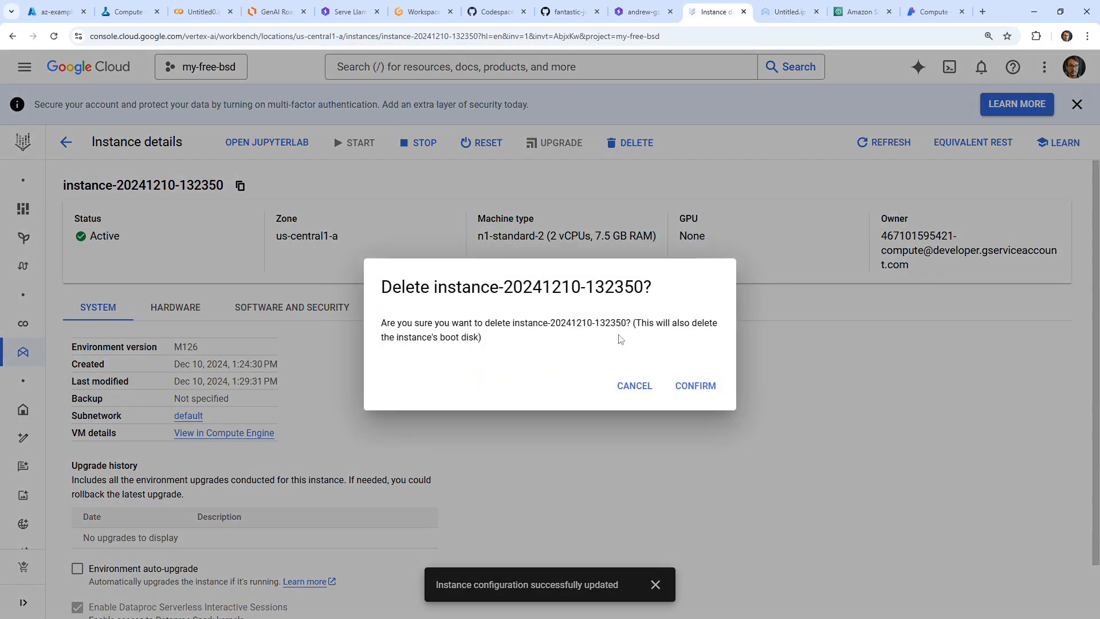
left_click(696, 386)
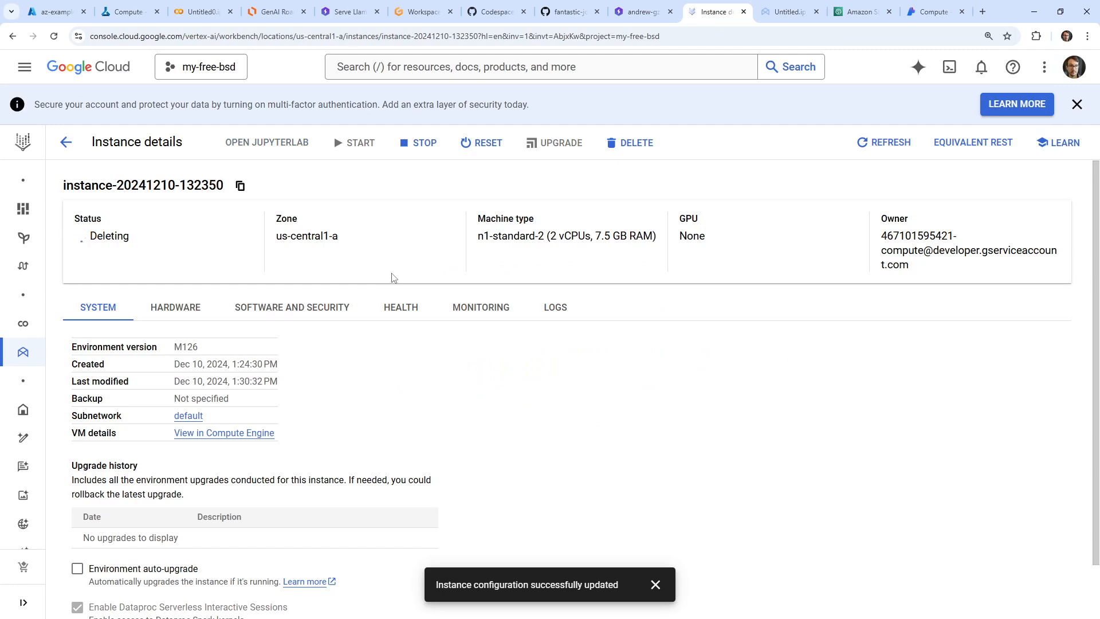